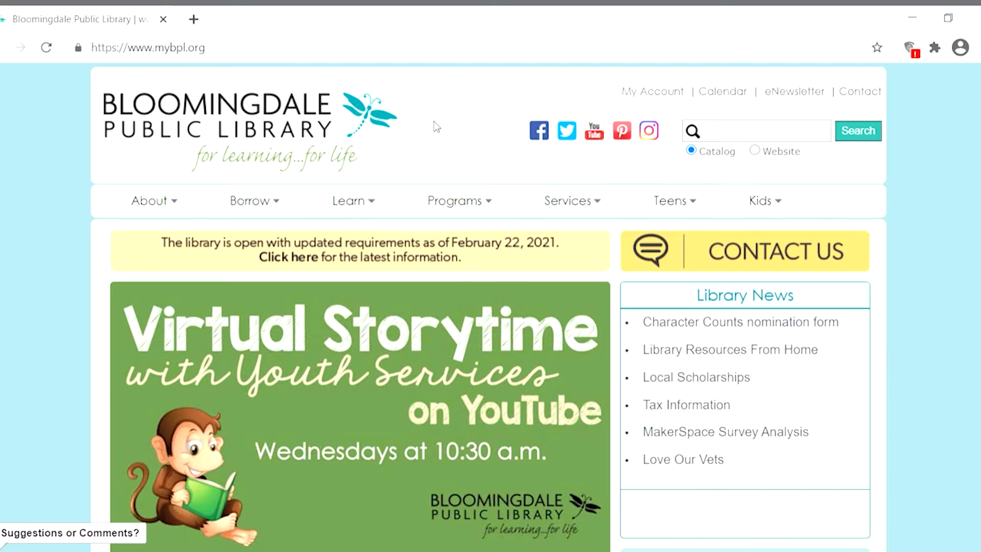
Open the library's Computer Classes page from its computer services and look through the class materials.
mouse_move(567, 201)
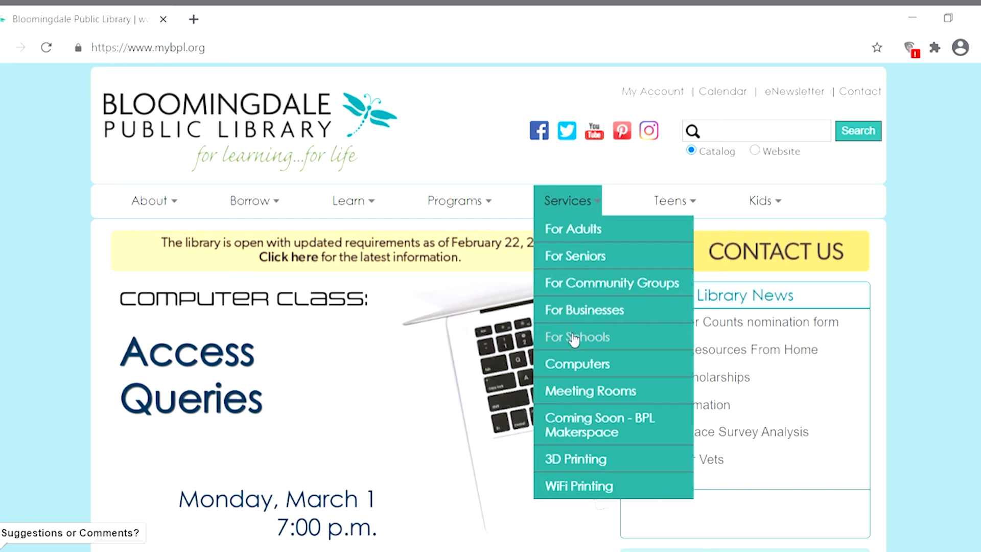
left_click(578, 366)
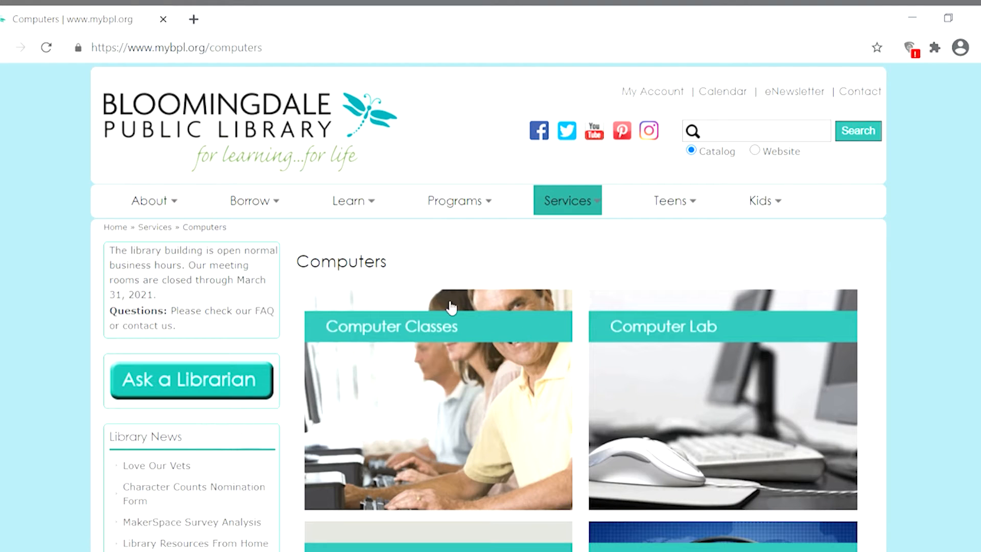
left_click(432, 325)
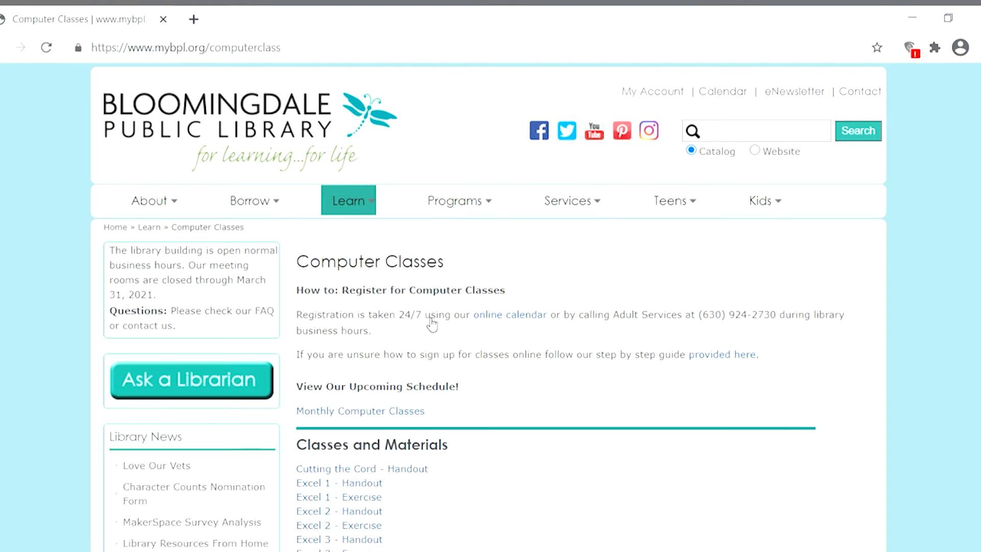
scroll(432, 325, "down", 1)
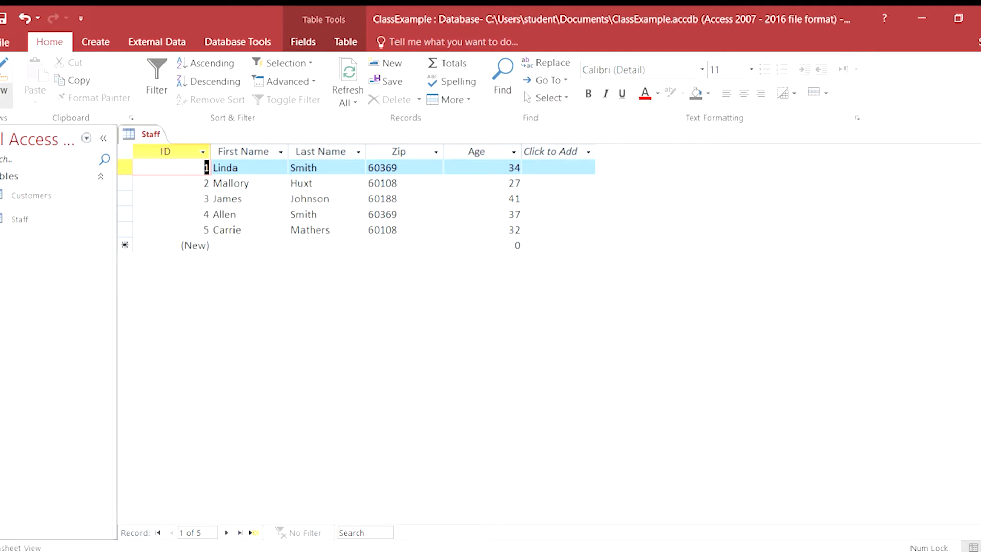
In Microsoft Access, examine the Staff table's primary key field in Design View and return to Datasheet View.
left_click(4, 95)
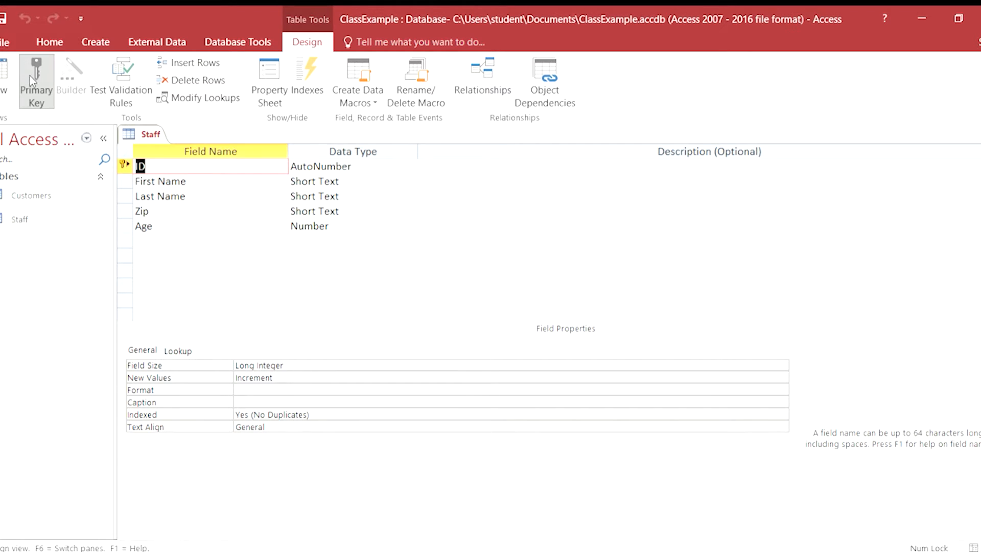
left_click(1, 101)
left_click(20, 128)
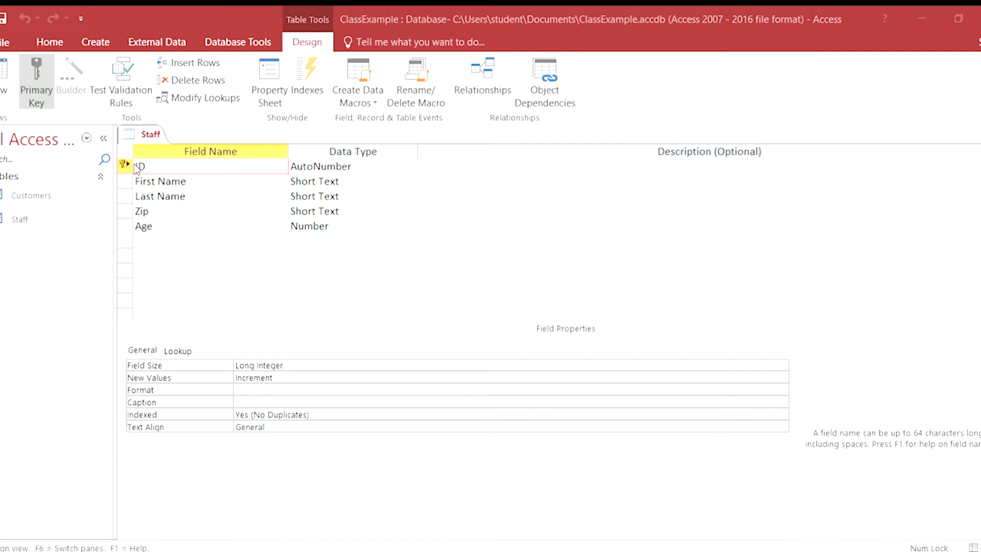
left_click(469, 336)
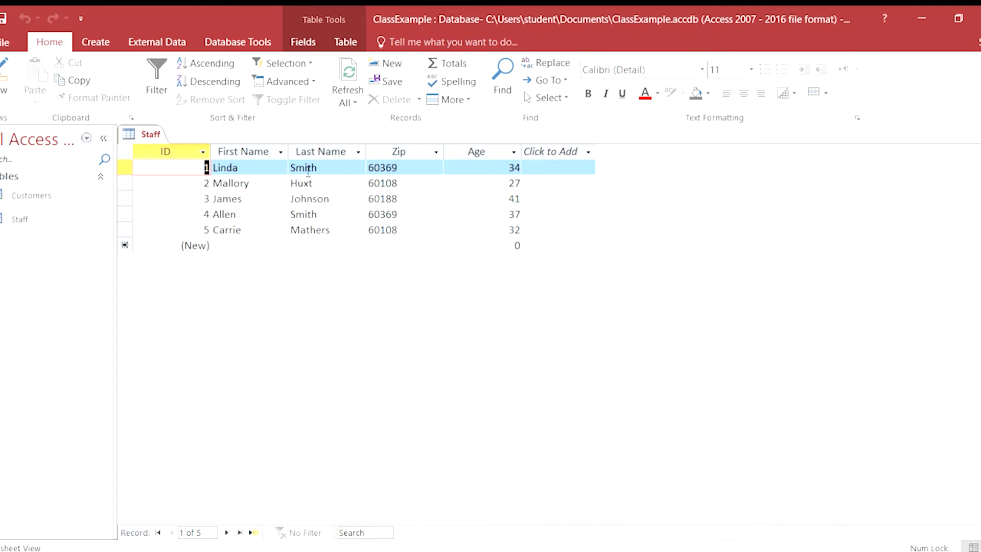
Select the Zip and Last Name columns of the Staff table in turn and open the Last Name filter options.
left_click(394, 153)
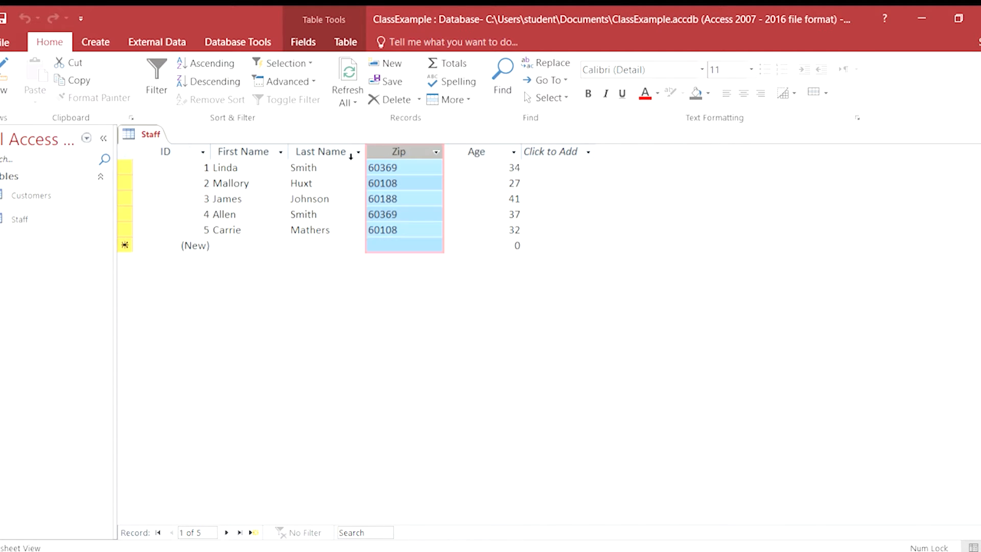
left_click(303, 150)
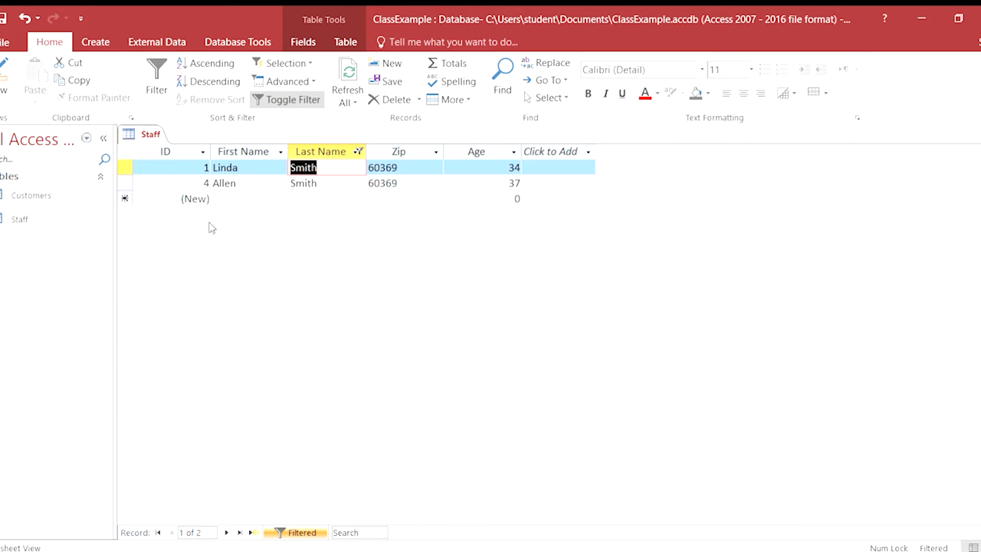
left_click(350, 153)
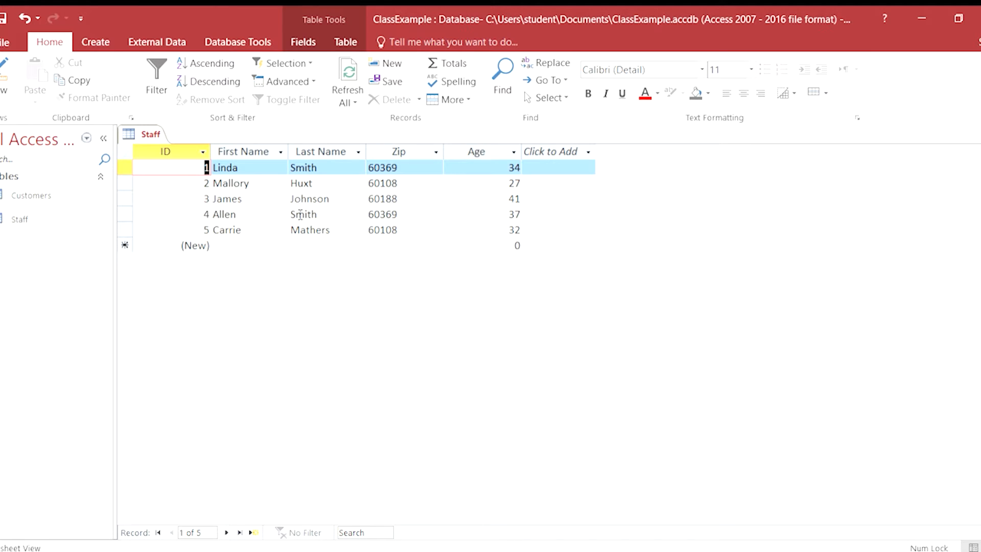
Set up a Filter By Form on the Staff table with the first record's last name as the Last Name criterion.
left_click(271, 83)
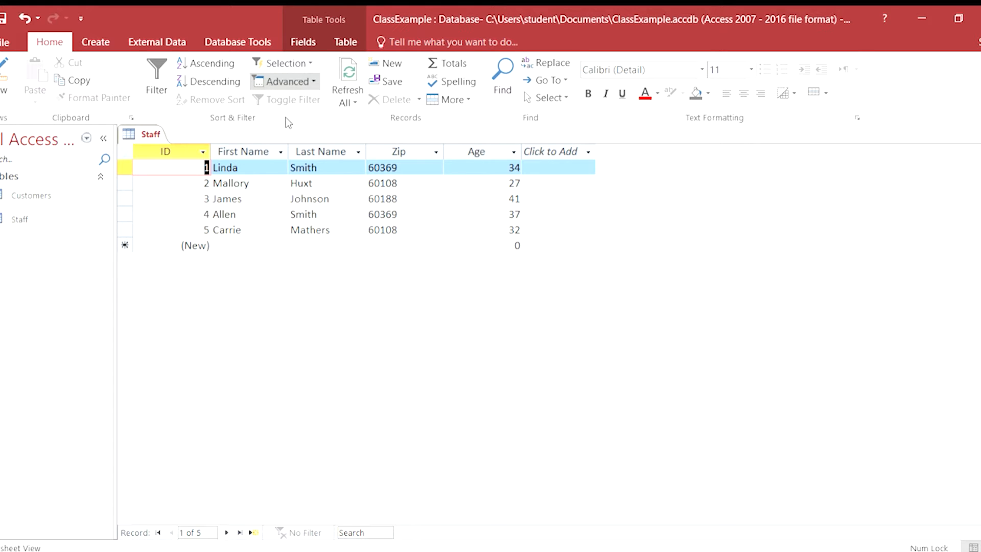
left_click(286, 121)
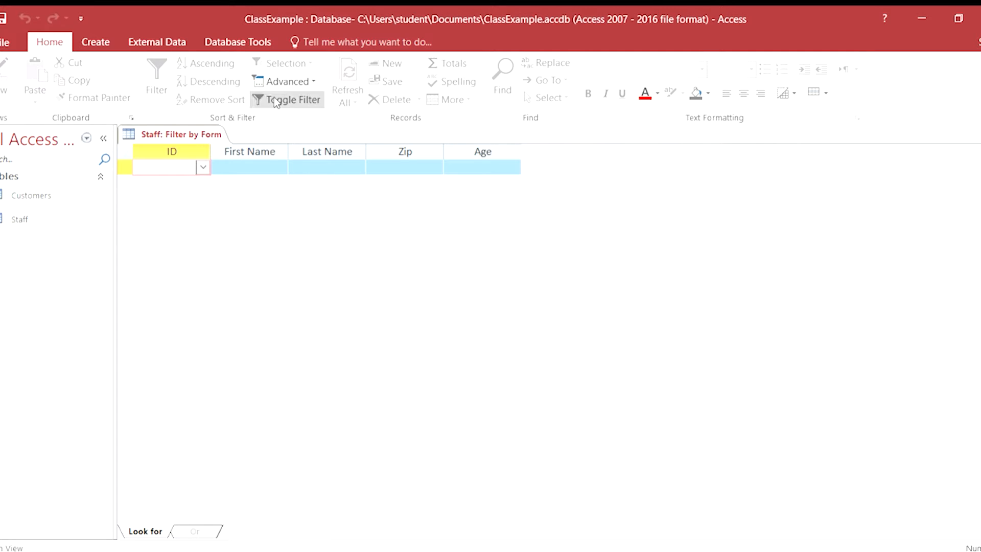
left_click(318, 168)
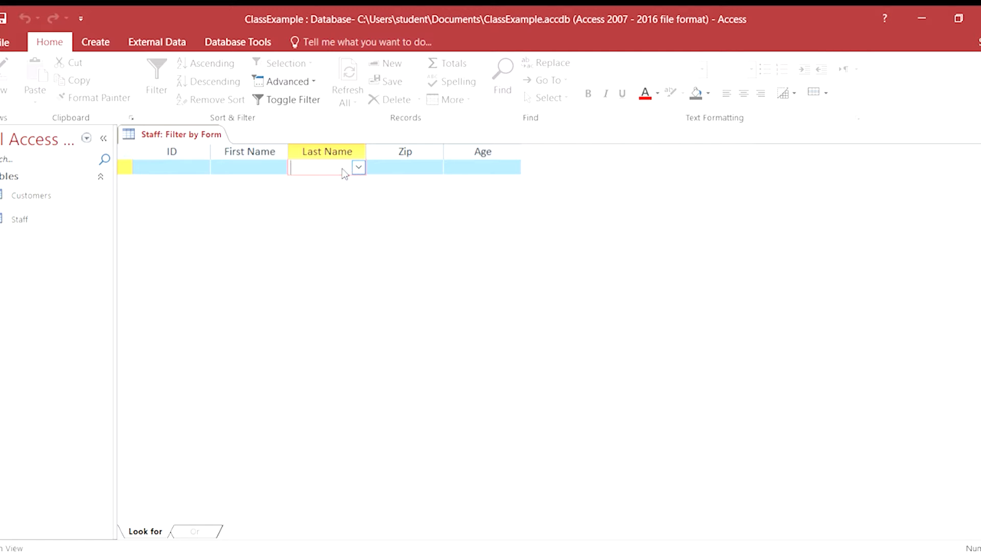
left_click(313, 220)
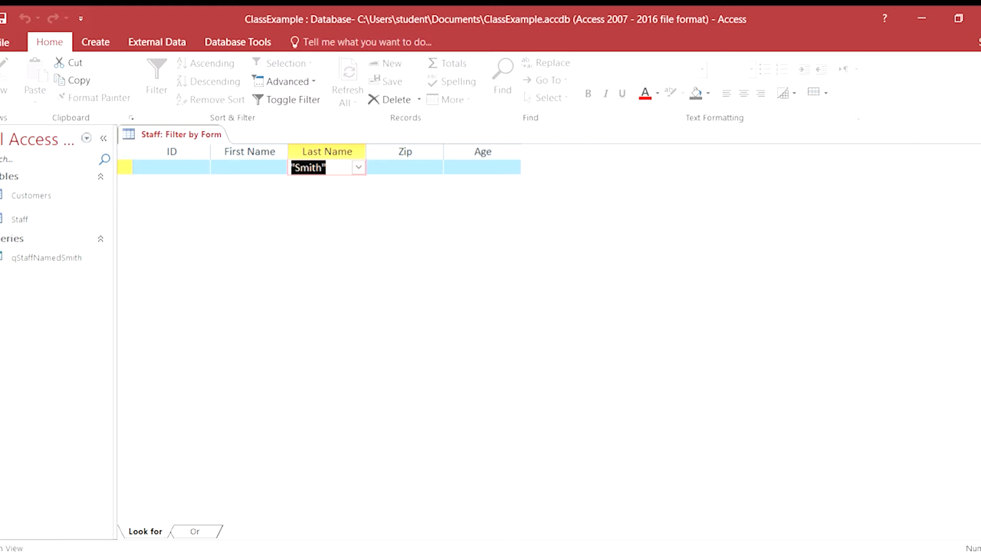
Close the filter form, run the saved query qStaffNamedSmith to view its records, and close the query.
left_click(979, 135)
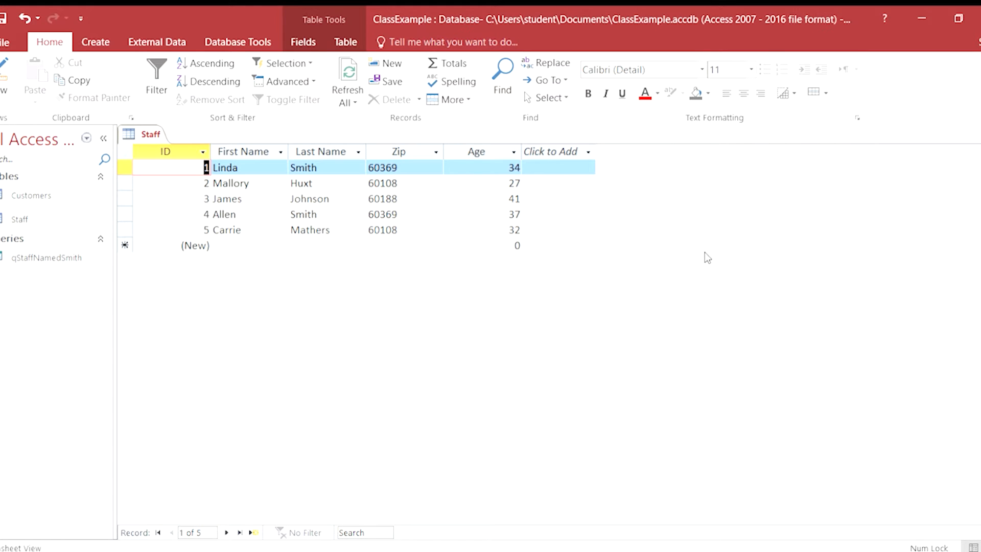
double_click(16, 259)
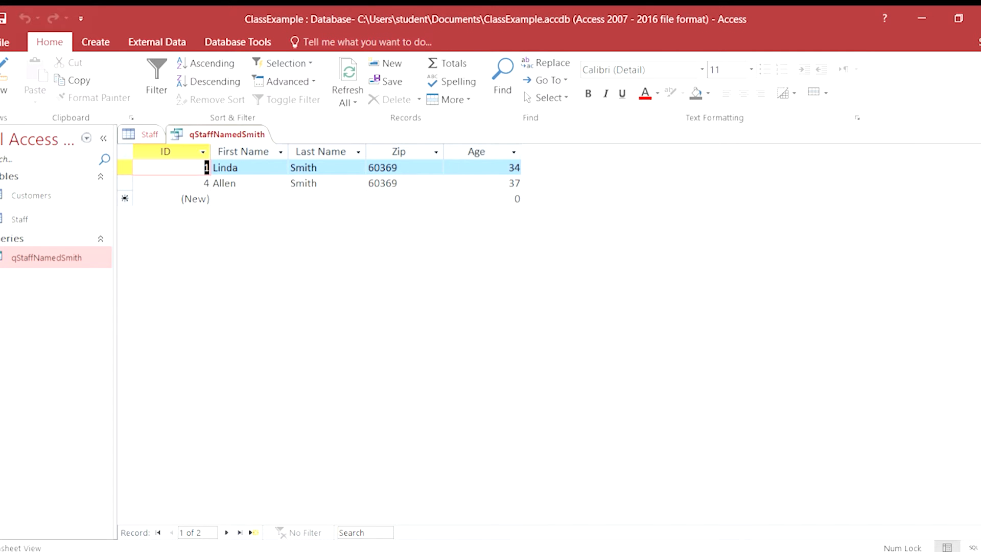
left_click(980, 135)
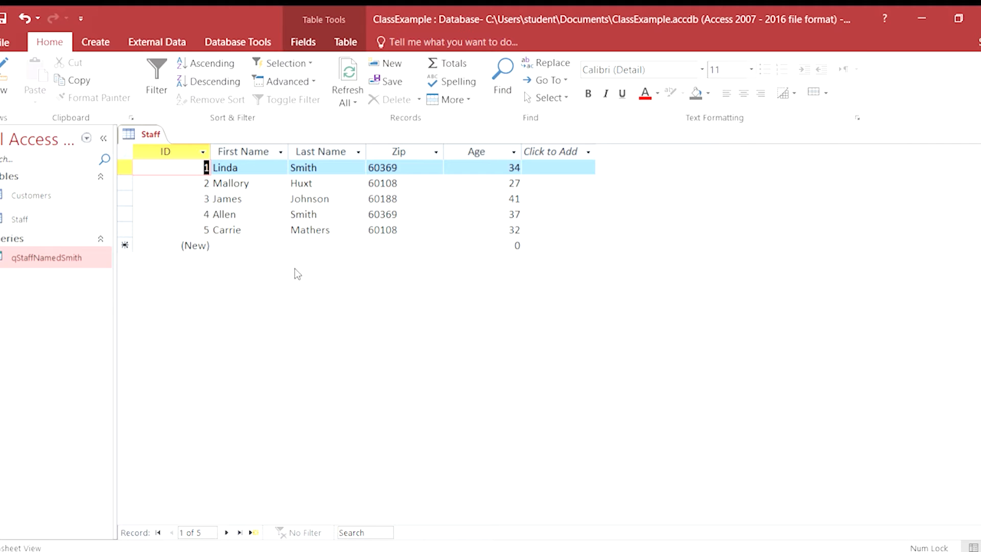
Add a Staff record with a first name, the last name matched by the saved query, zip 60108 and age 14.
left_click(230, 246)
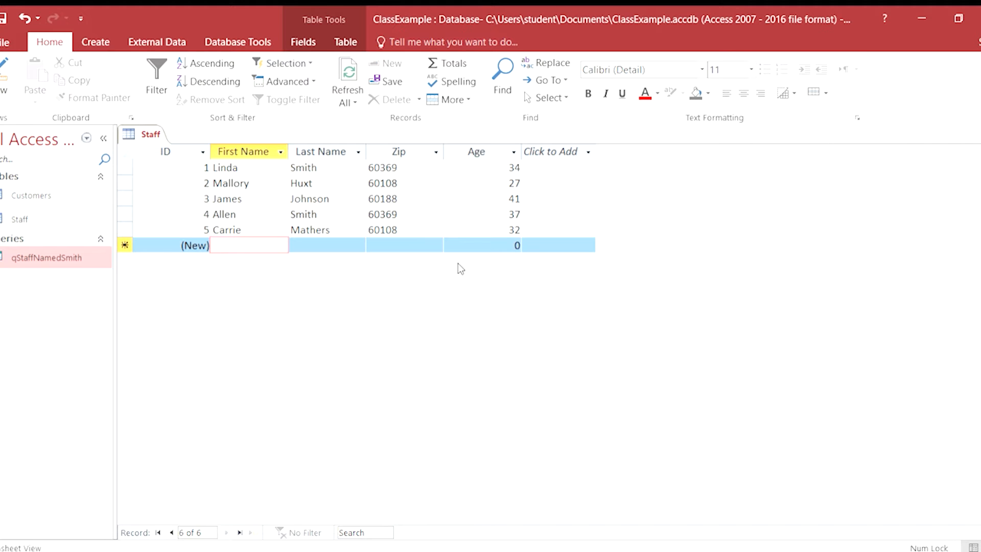
type("Joe")
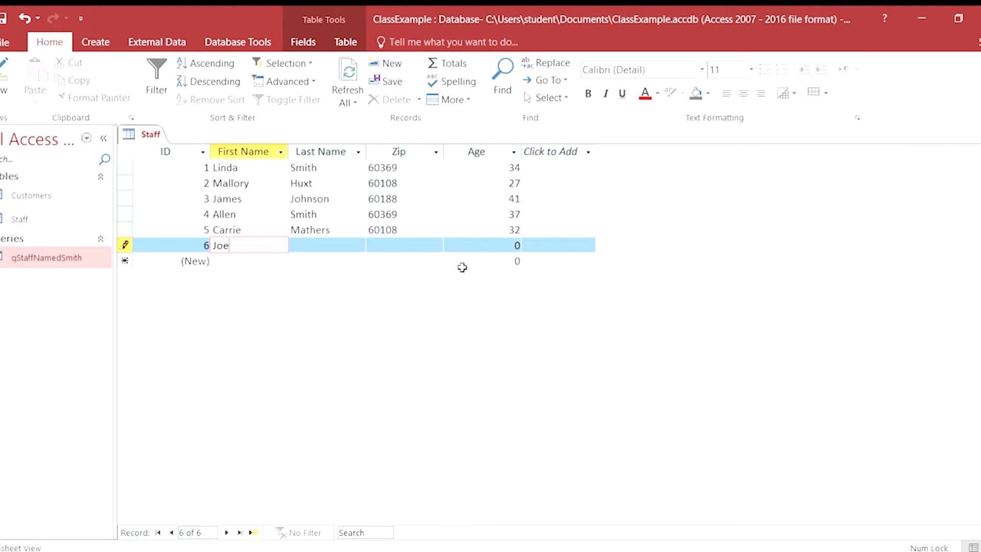
key("Tab")
type("Smith")
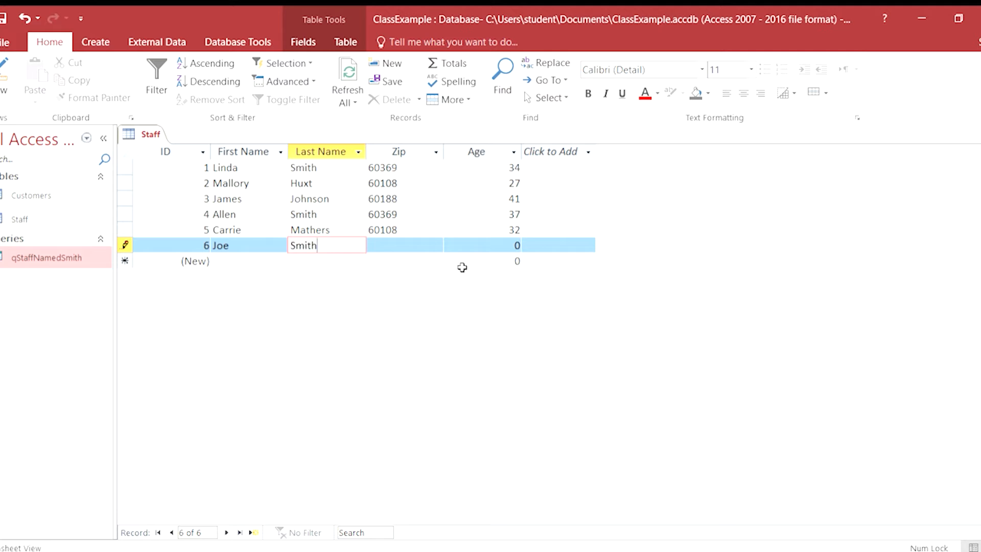
key("Tab")
type("60108")
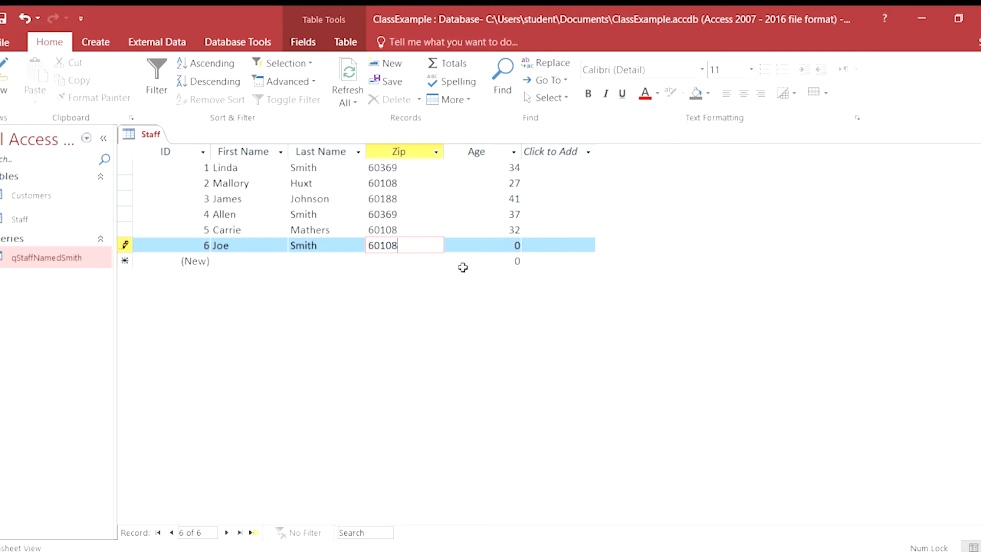
key("Tab")
type("14")
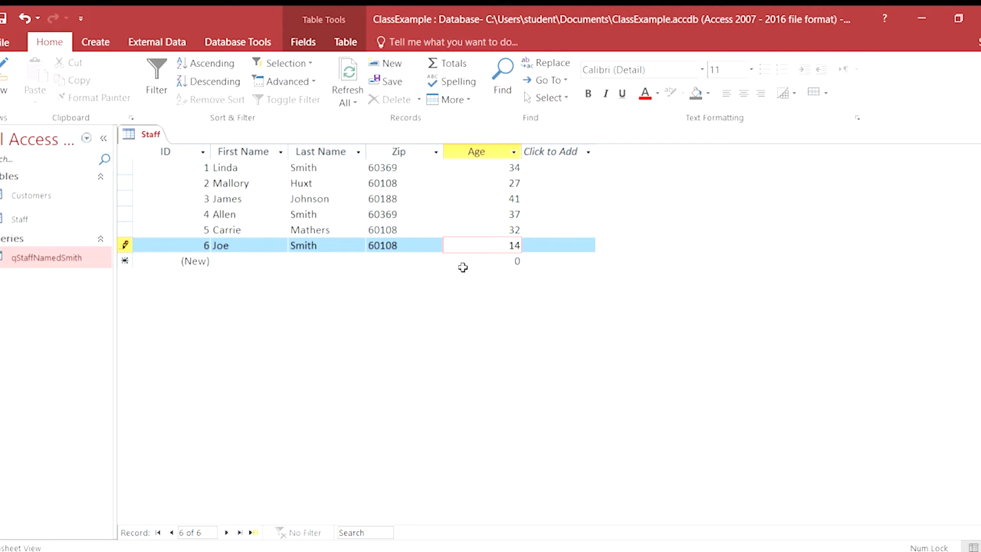
key("Tab")
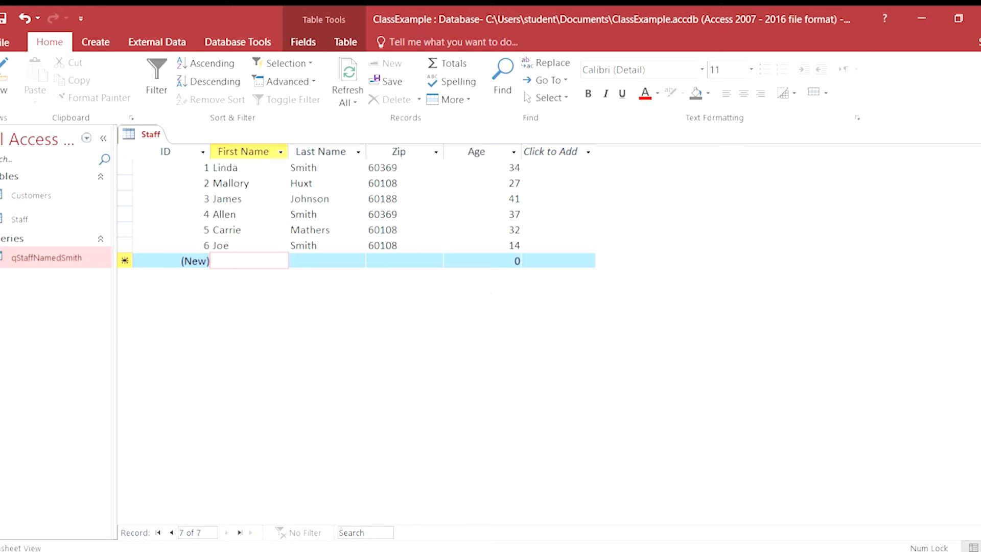
Rerun qStaffNamedSmith to check whether it picks up the added Staff record, and close the open objects.
double_click(13, 257)
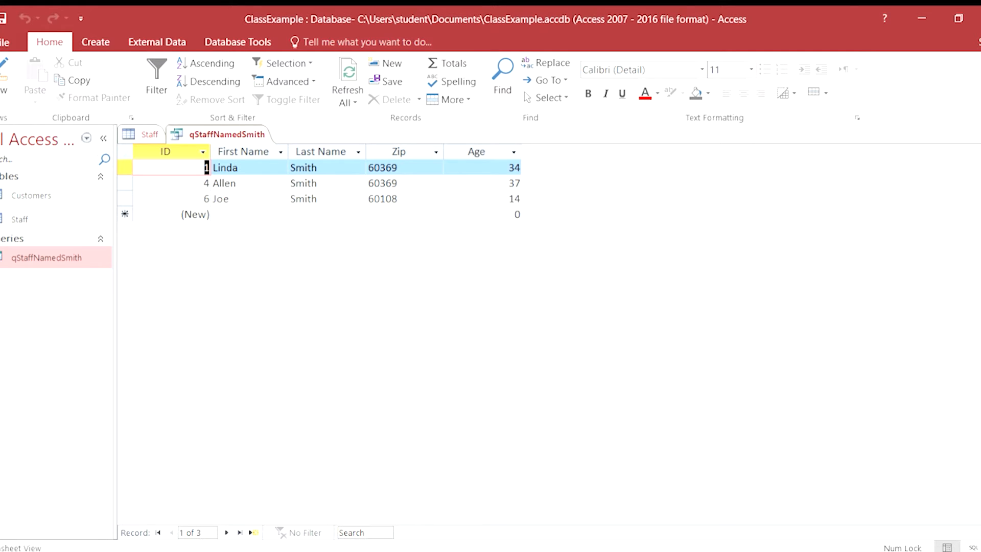
key("ctrl+w")
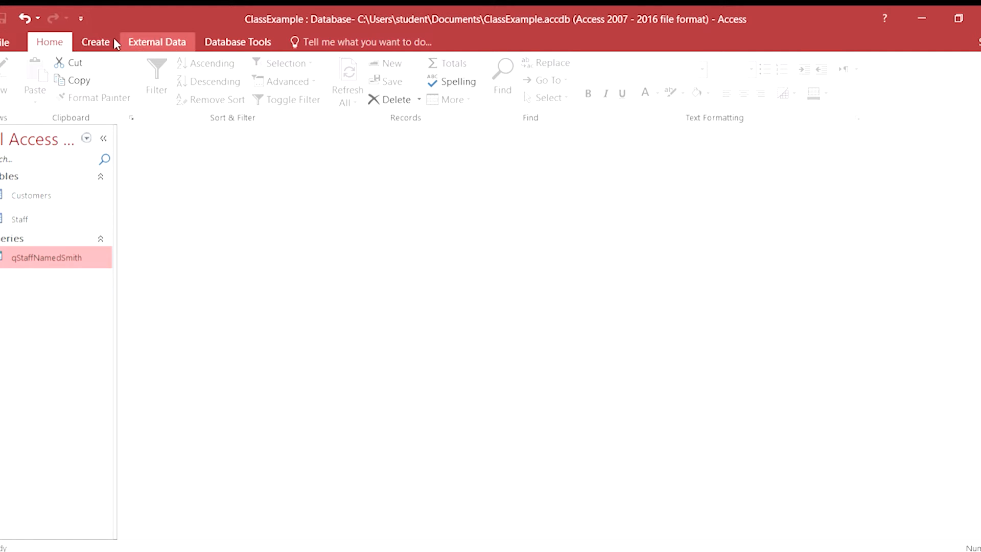
Start the Query Wizard to create a new query.
left_click(101, 41)
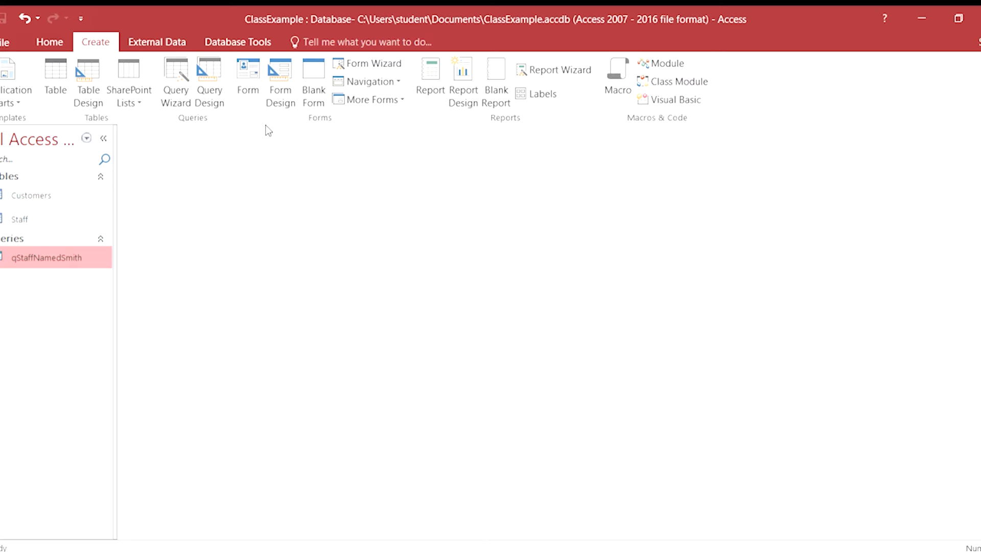
left_click(177, 89)
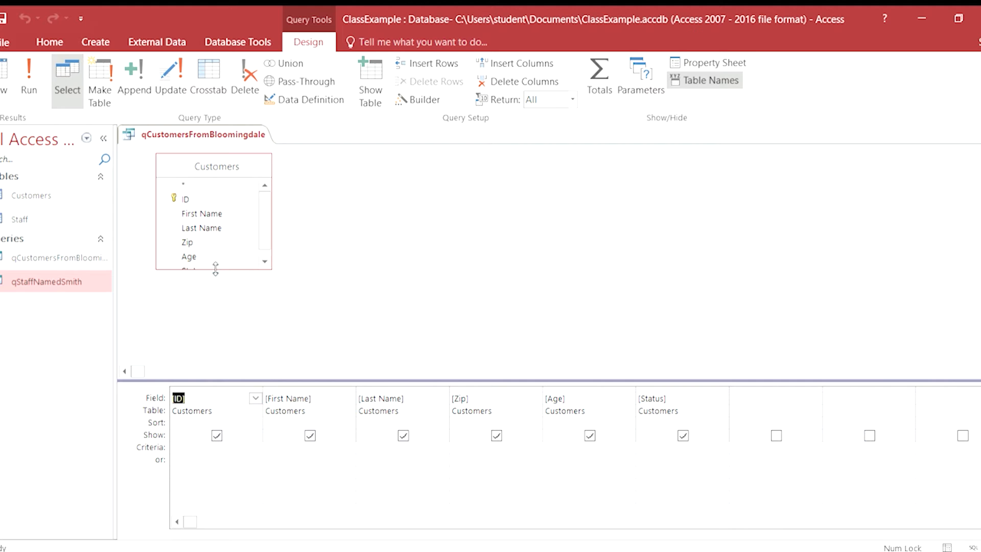
Enlarge the Customers field list in the query design so every field fits, and move it slightly lower.
left_click_drag(215, 270, 215, 309)
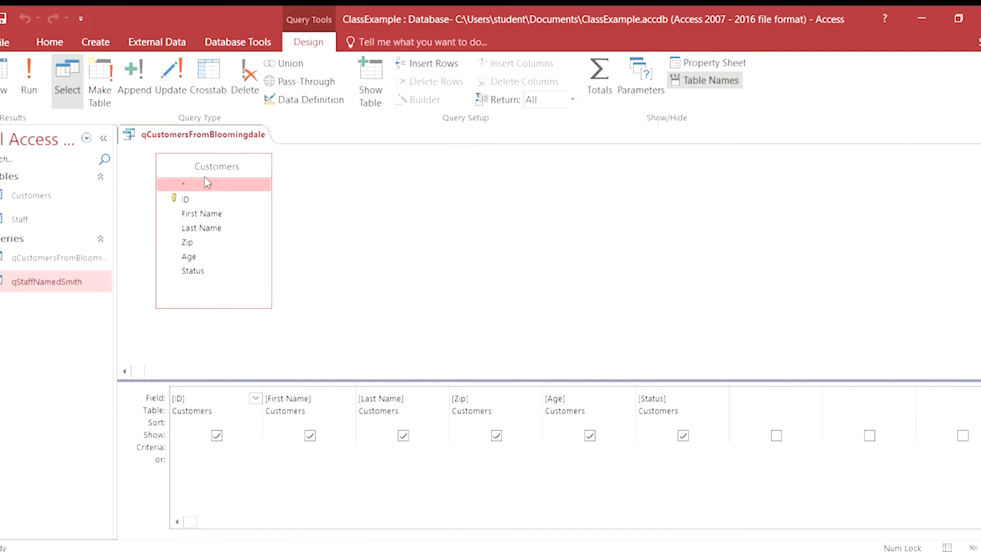
mouse_move(223, 167)
left_mouse_down()
mouse_move(247, 176)
mouse_move(220, 178)
left_mouse_up()
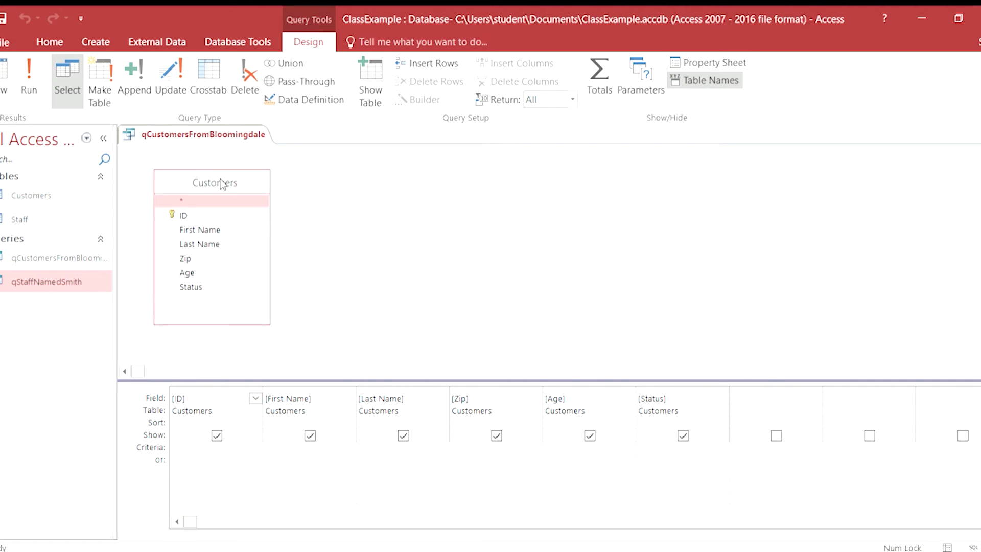
left_click(188, 199)
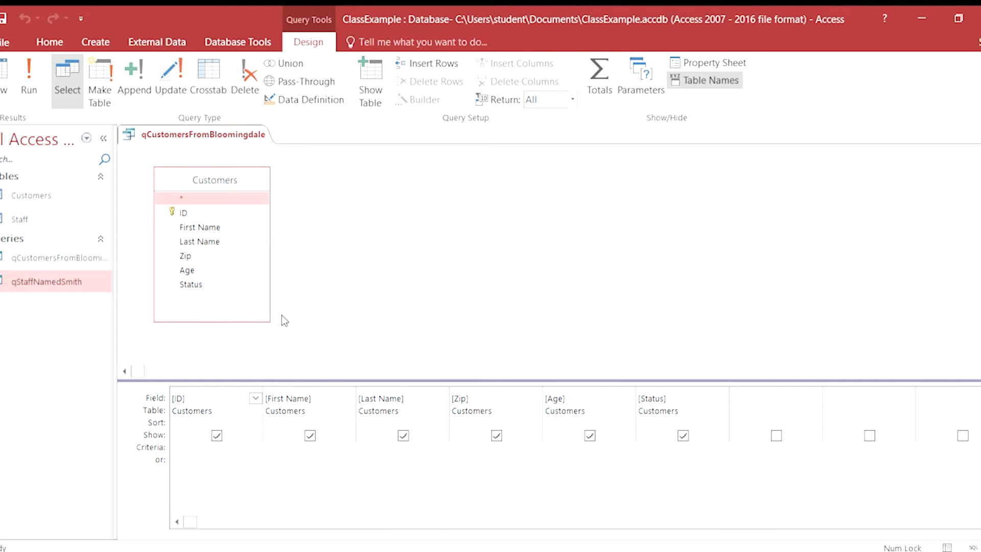
Remove the Age field from the qCustomersFromBloomingdale design and set the Status field's sort order to Descending.
left_click(575, 393)
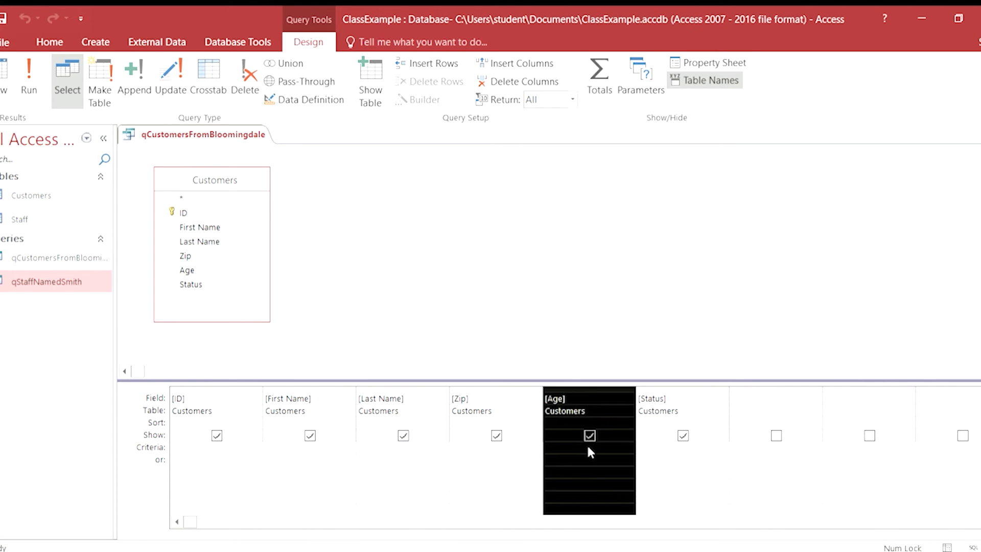
key("Delete")
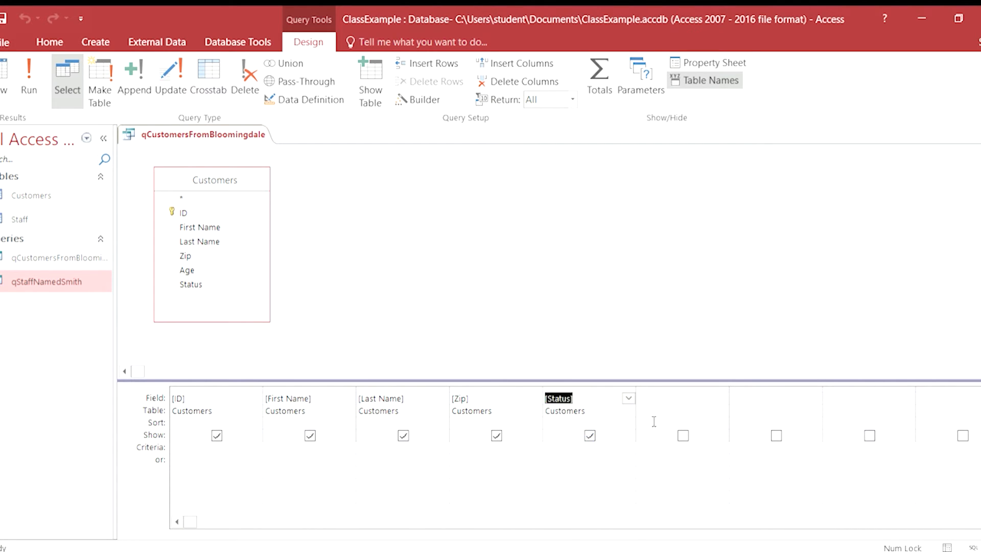
left_click(614, 422)
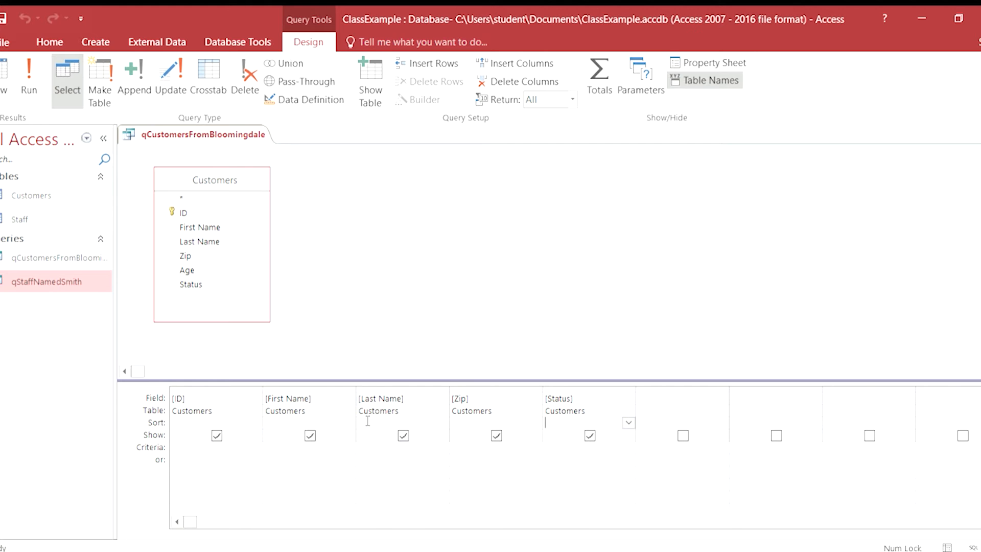
left_click(447, 423)
left_click(610, 421)
left_click(571, 444)
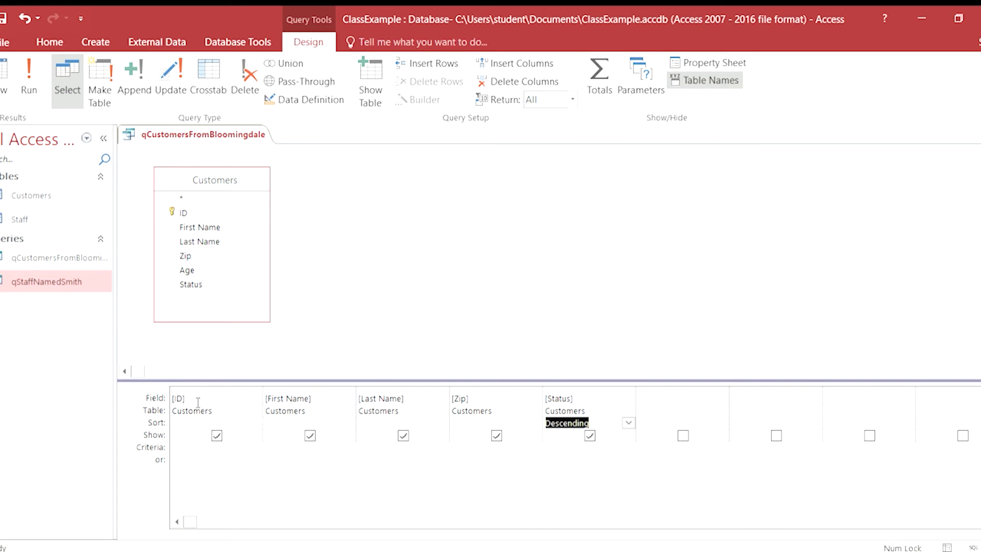
Hide the ID field from the query results, set the Zip criterion to 60108 and save the query.
left_click(217, 436)
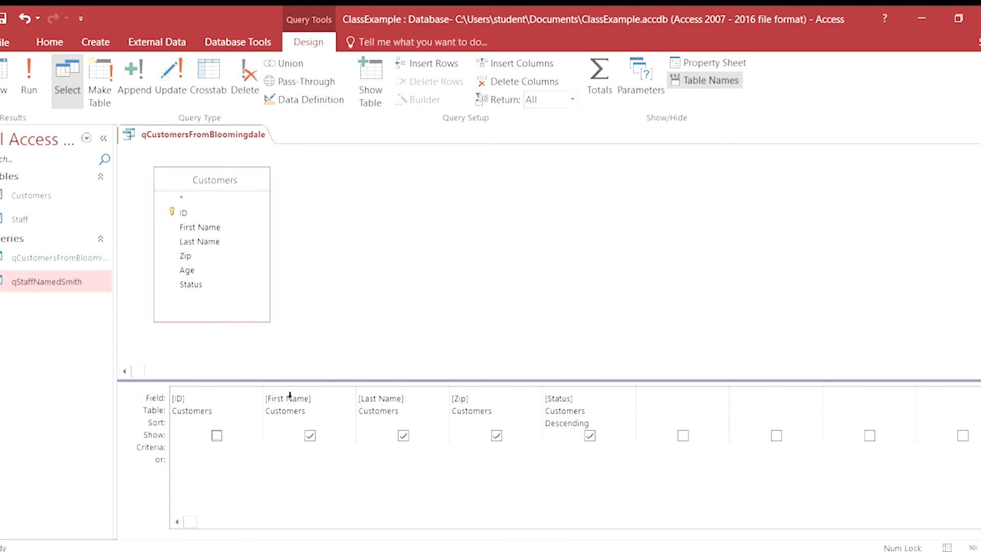
left_click(472, 448)
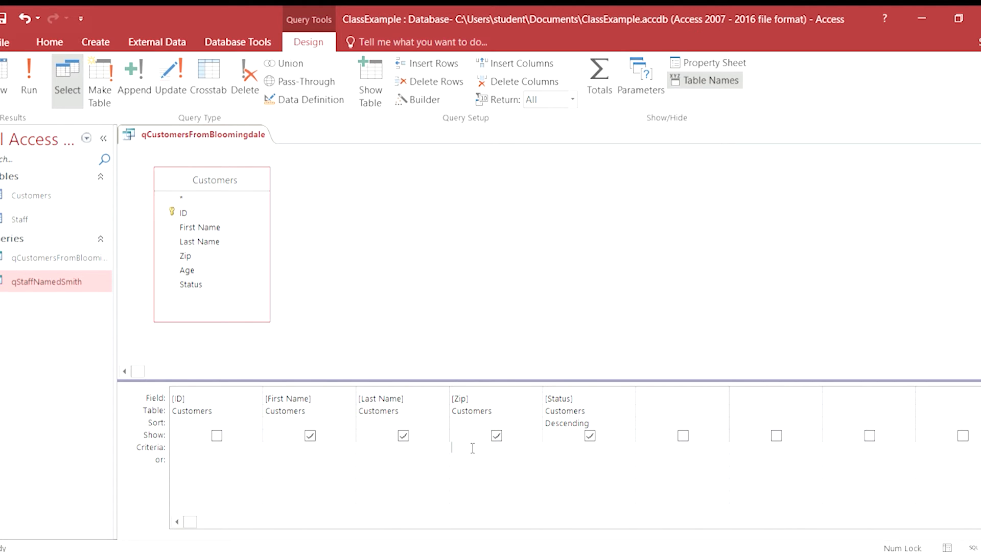
type("60108")
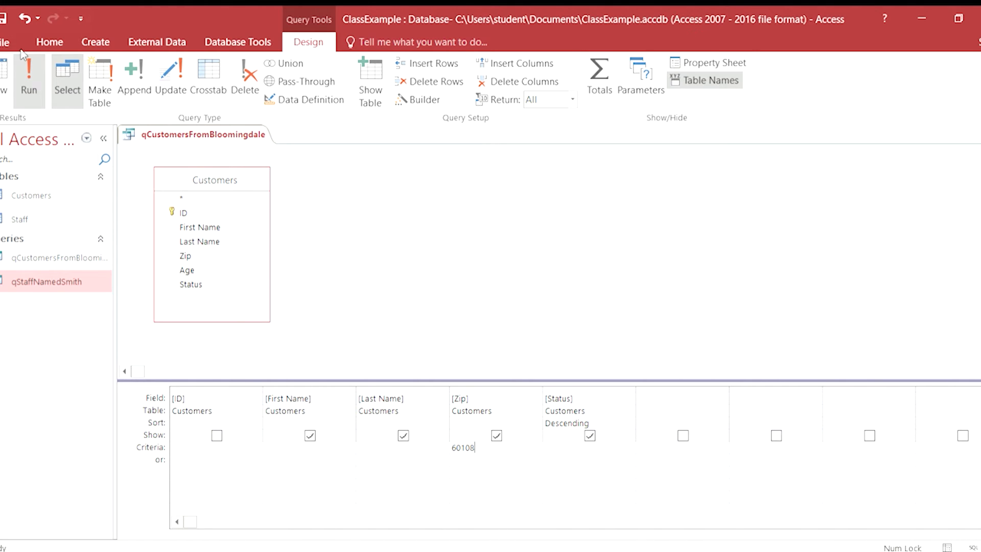
left_click(3, 19)
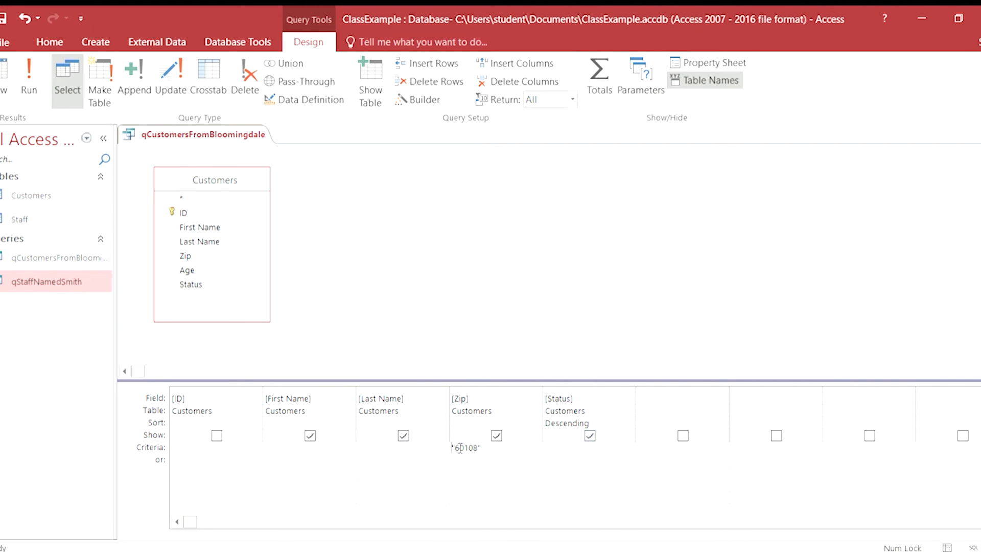
Run qCustomersFromBloomingdale and compare its results with the Customers table.
left_click(477, 454)
left_click(21, 70)
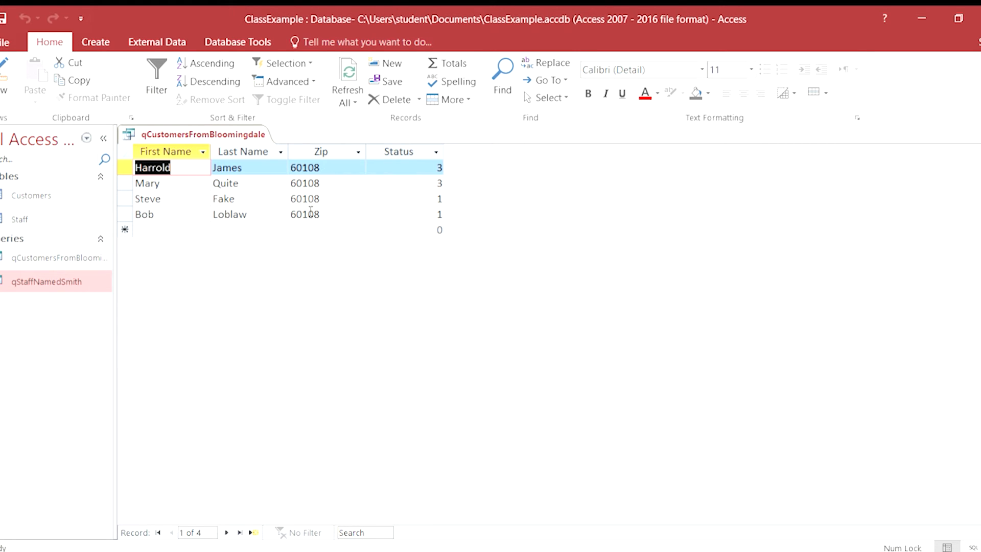
double_click(31, 195)
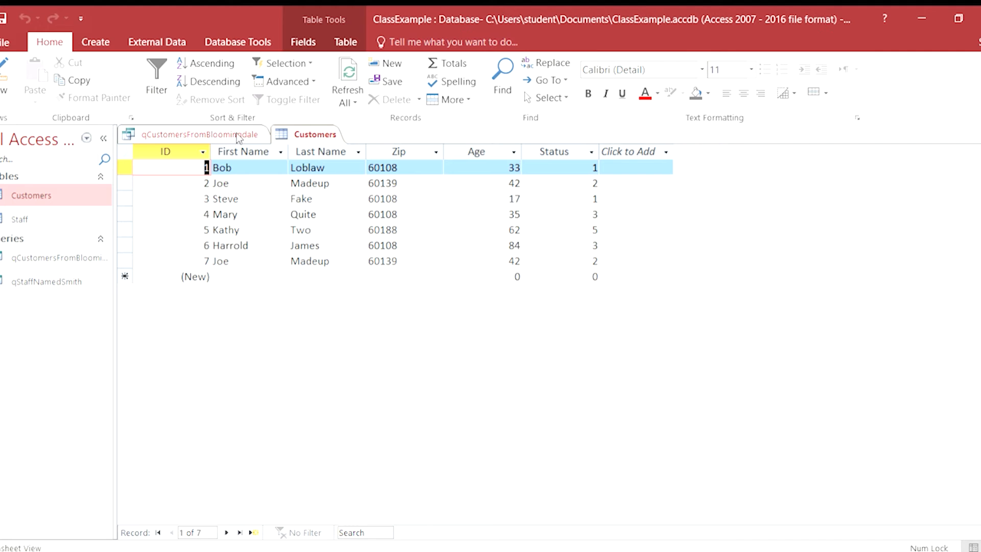
left_click(223, 134)
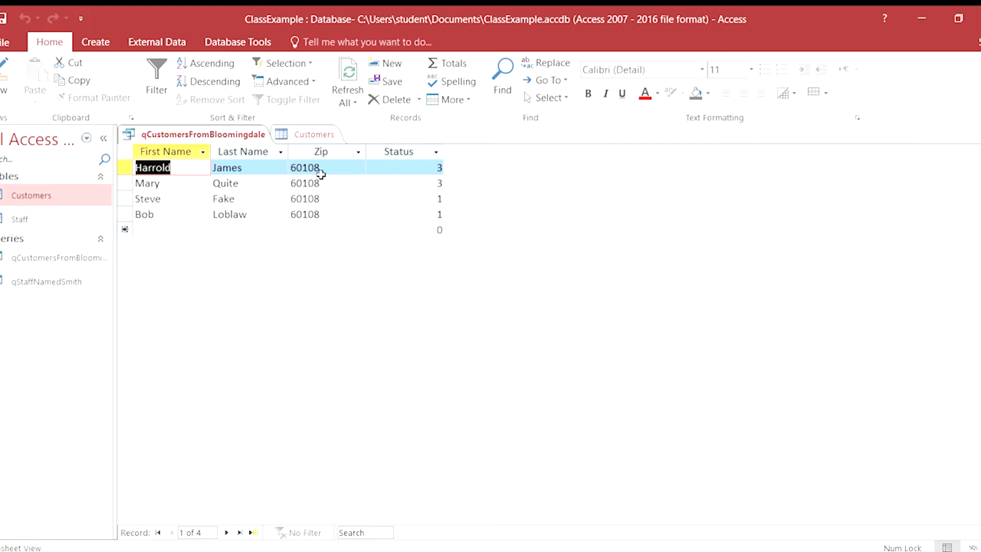
Use the Query Wizard to create a query named qFind duplicates for Customers, and close its results.
left_click(85, 39)
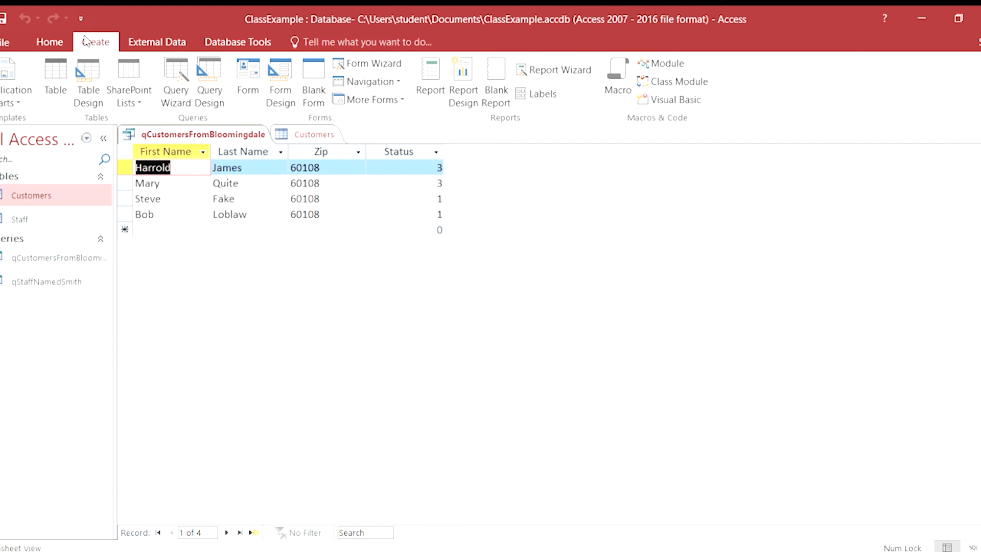
left_click(171, 74)
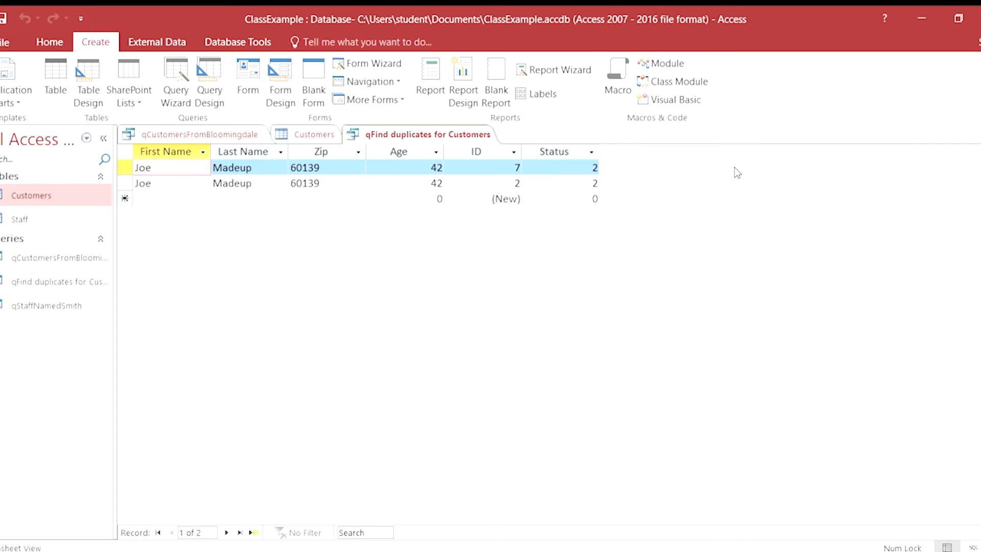
left_click(980, 135)
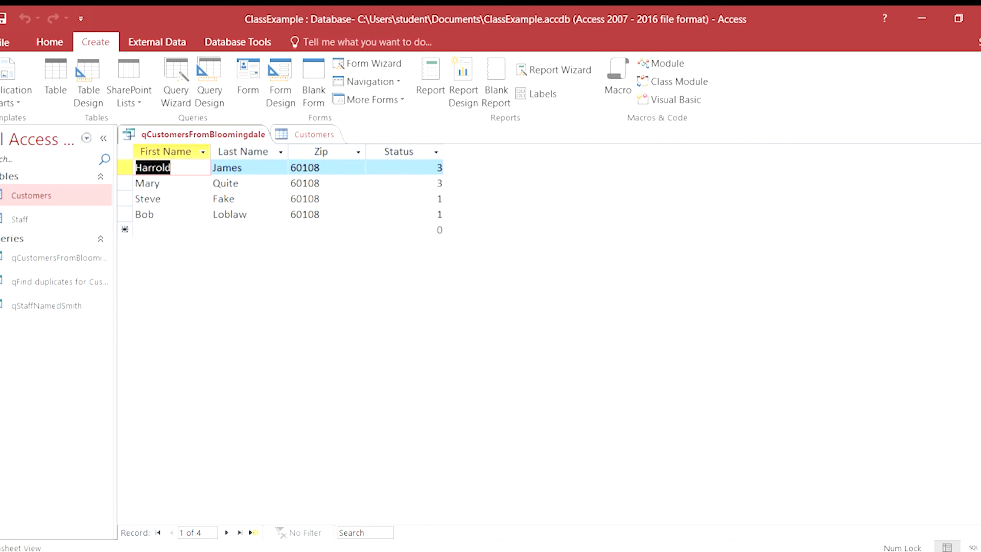
Change the first name in Customers record 7 so it differs from record 2, and open the duplicates query to check the effect.
left_click(312, 134)
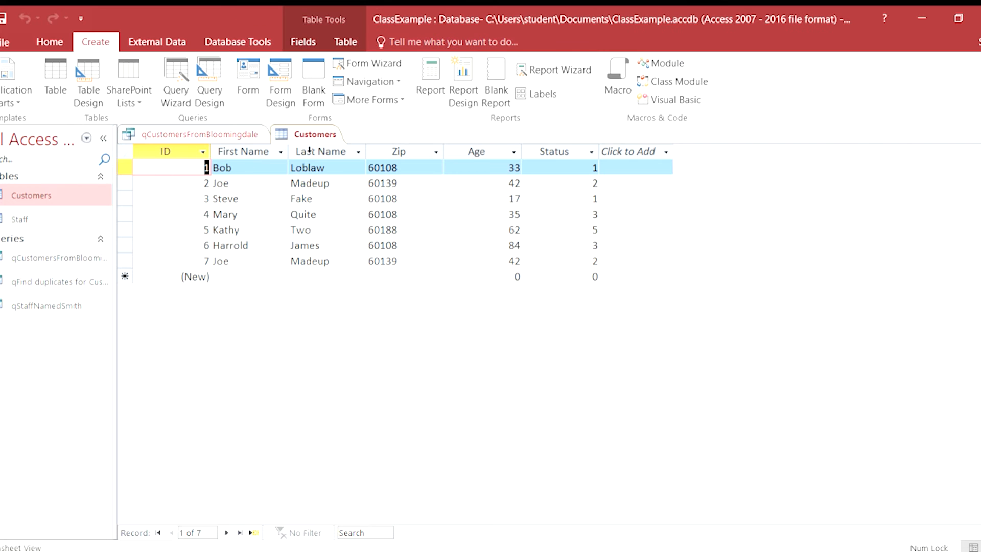
left_click(254, 262)
key("BackSpace")
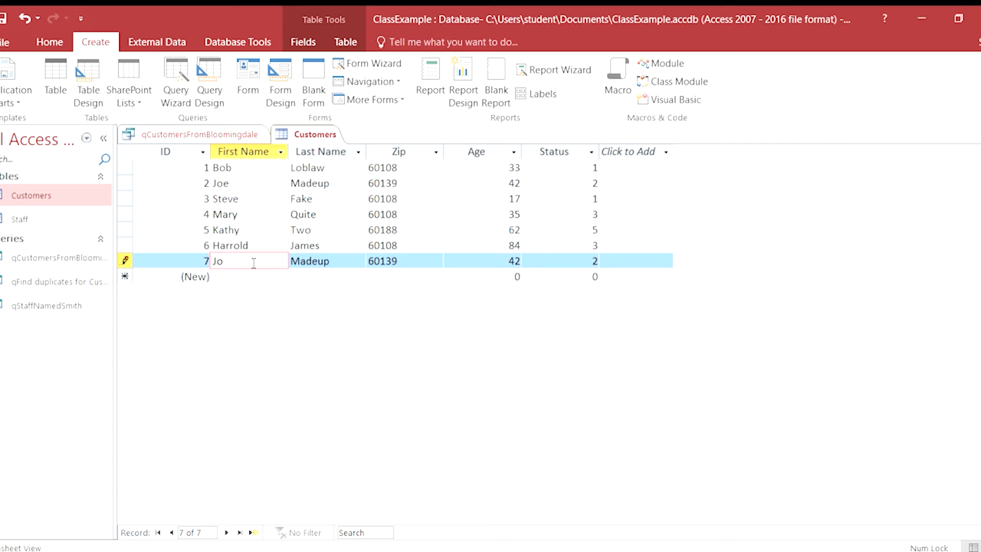
key("BackSpace")
key("Caps_Lock")
type("A")
key("Caps_Lock")
key("BackSpace")
type("ane")
left_click(980, 134)
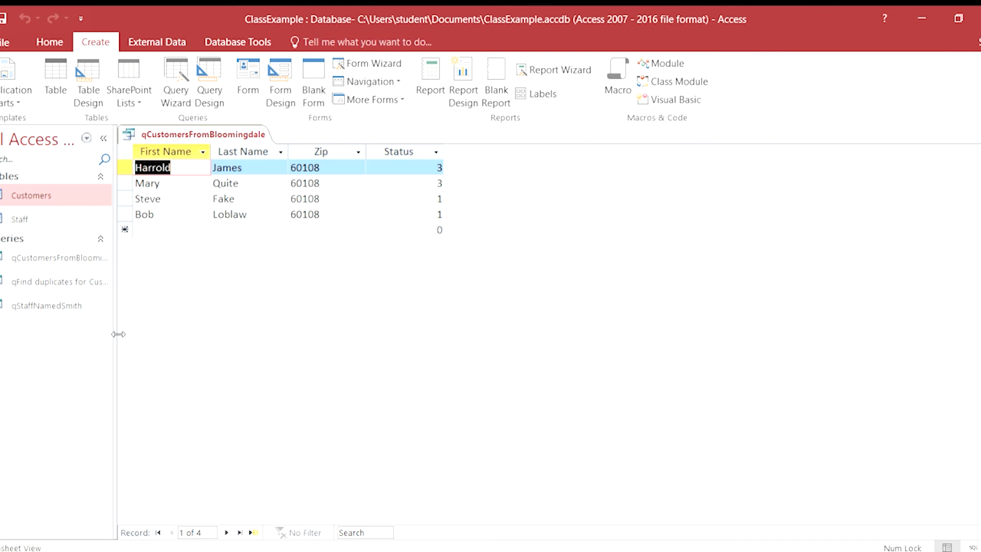
left_click(49, 282)
double_click(48, 283)
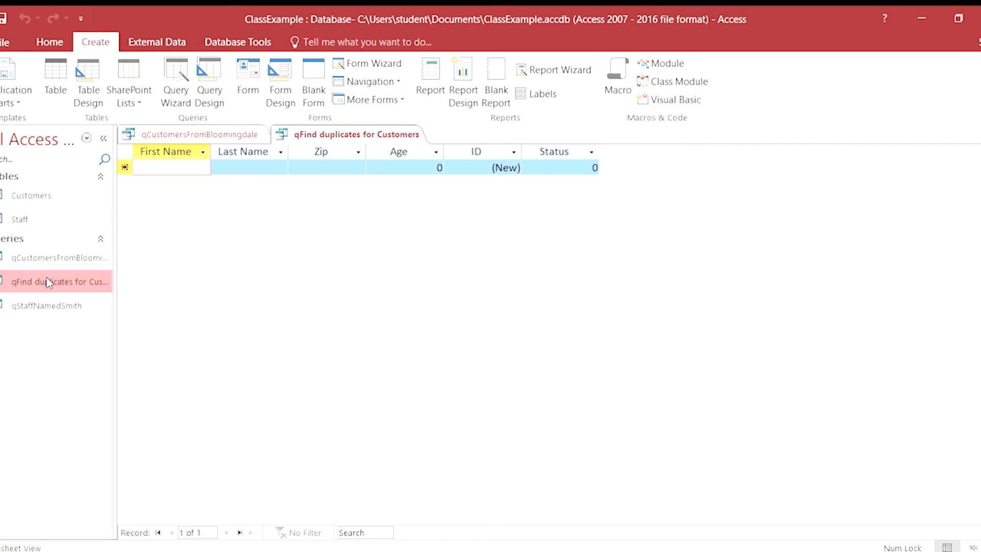
Reset the first name in Customers record 7 to match record 2, and close the table.
left_click(13, 194)
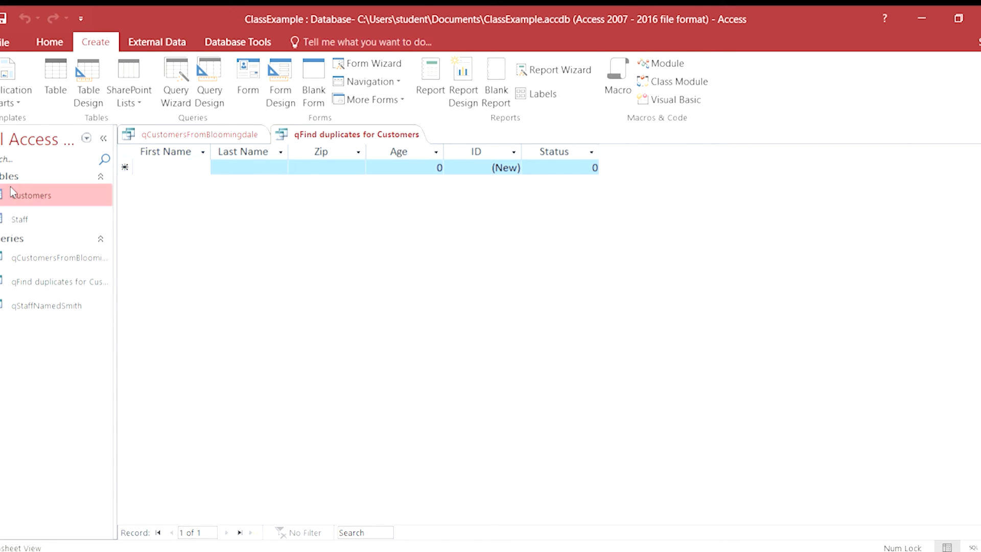
double_click(13, 195)
left_click(248, 263)
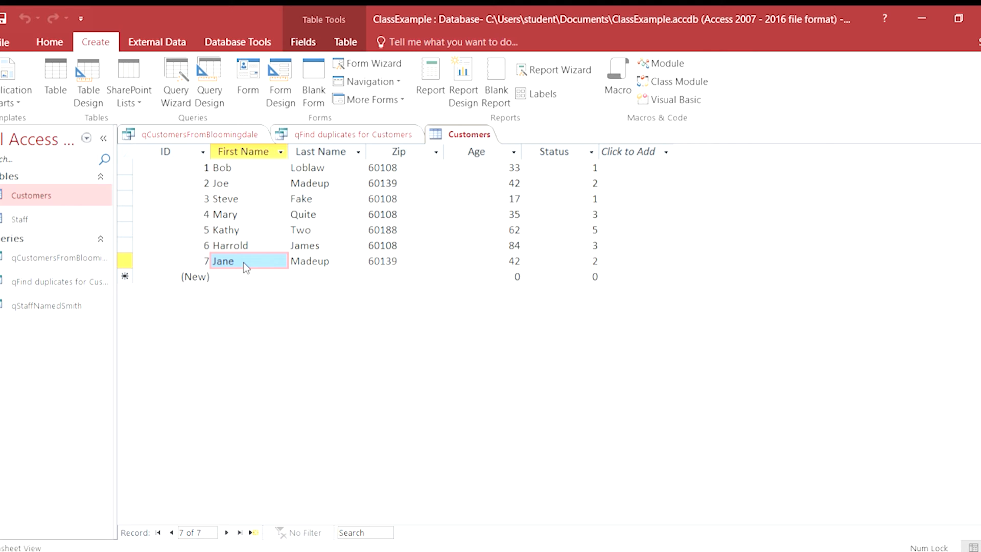
type("Jo")
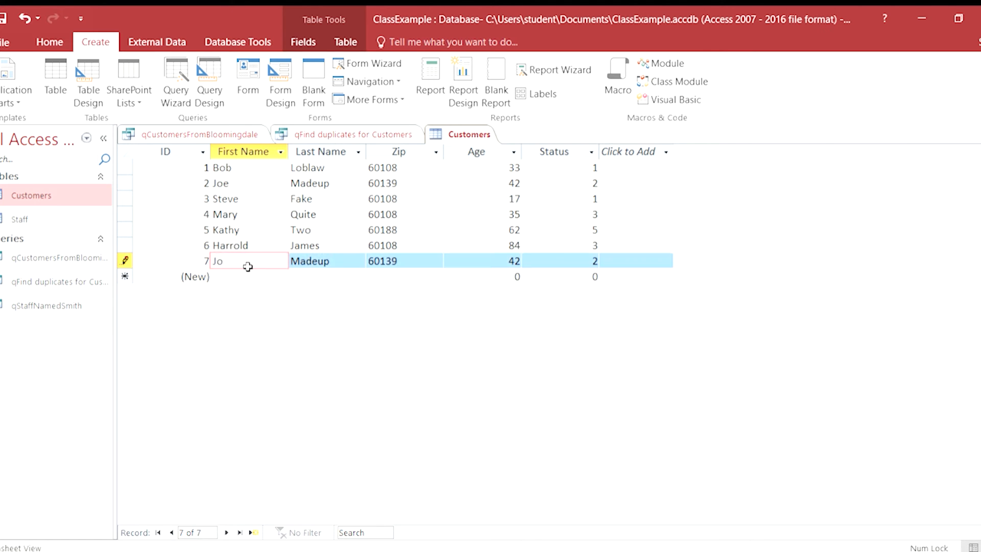
type("e")
key("Tab")
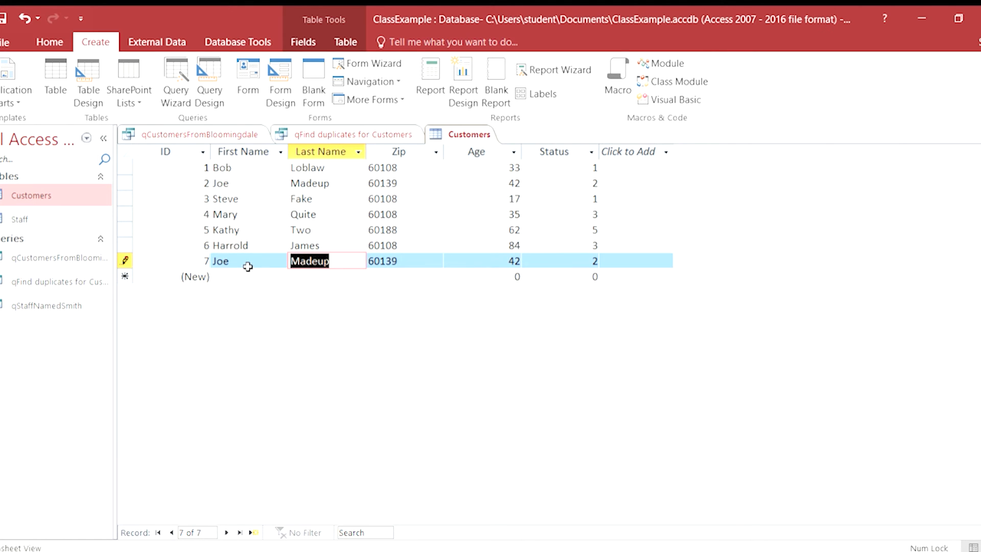
left_click(980, 135)
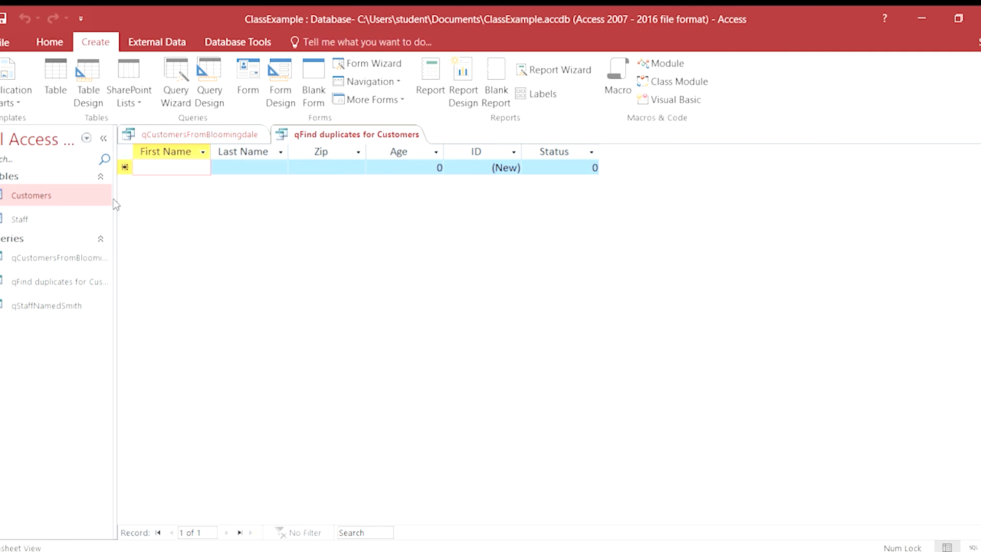
Close and reopen qFind duplicates for Customers to refresh its results.
left_click(45, 282)
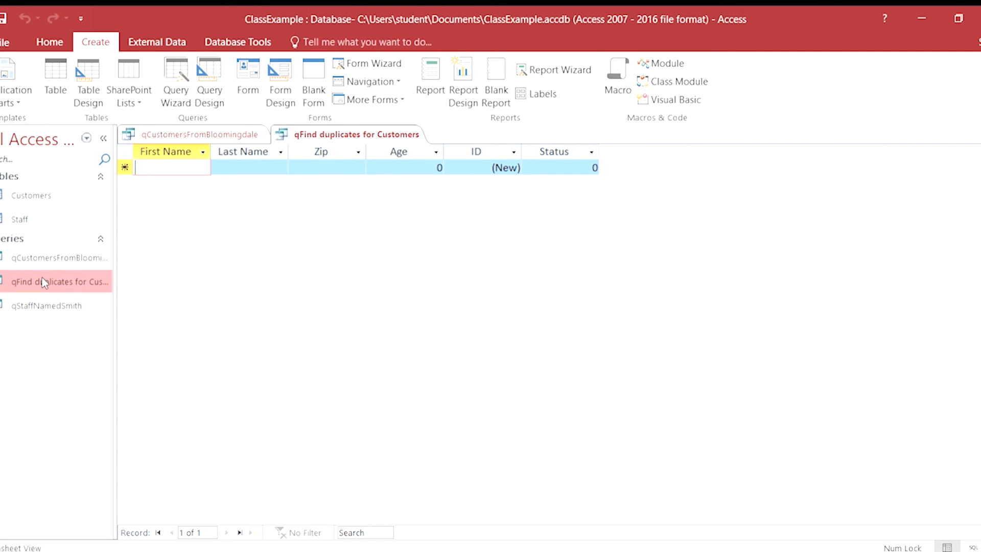
left_click(980, 134)
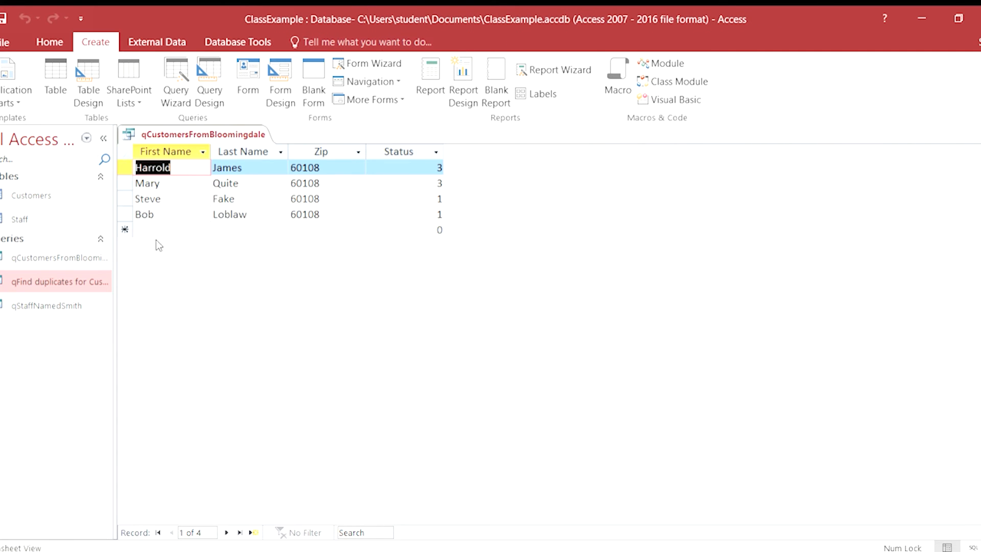
double_click(59, 278)
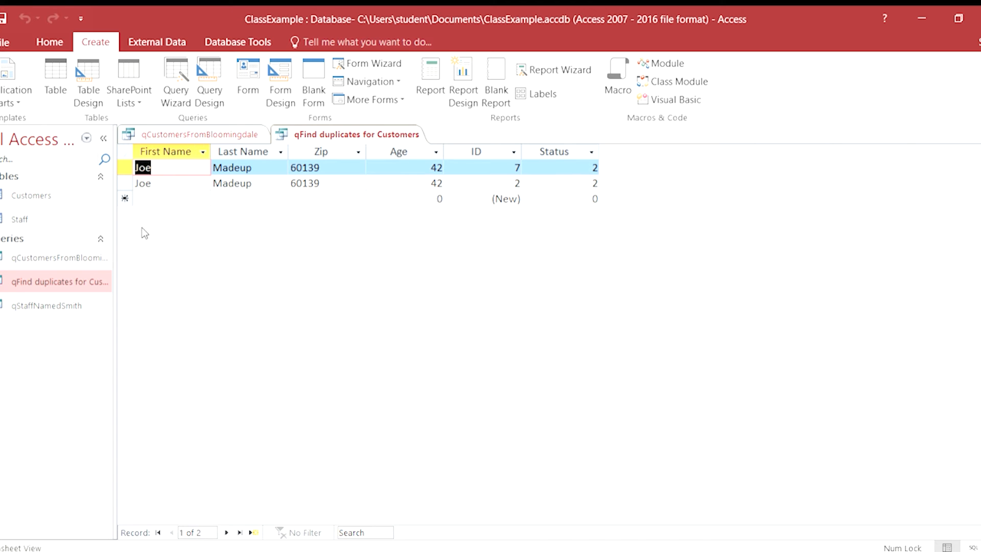
Delete the duplicate customer record with ID 7 from the duplicates query results.
left_click(127, 169)
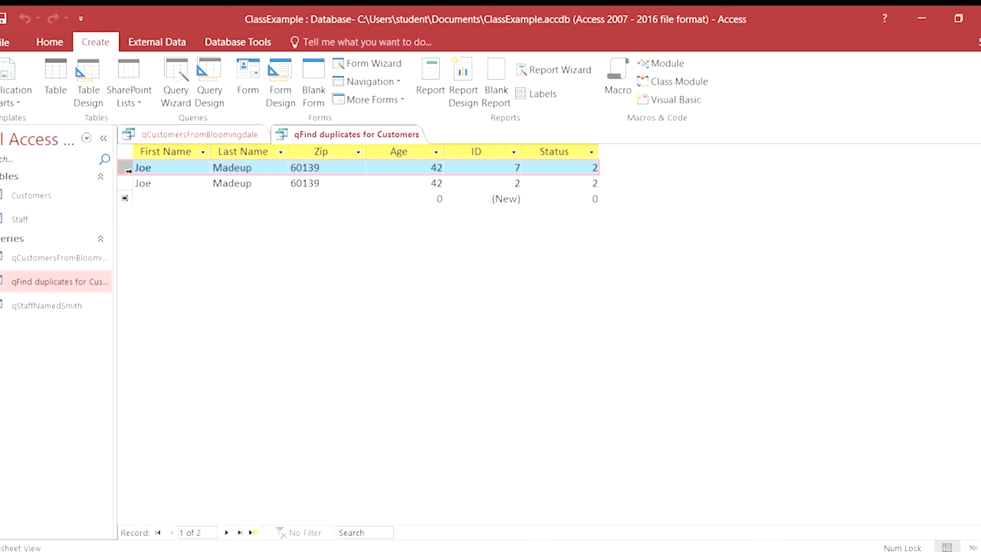
key("Delete")
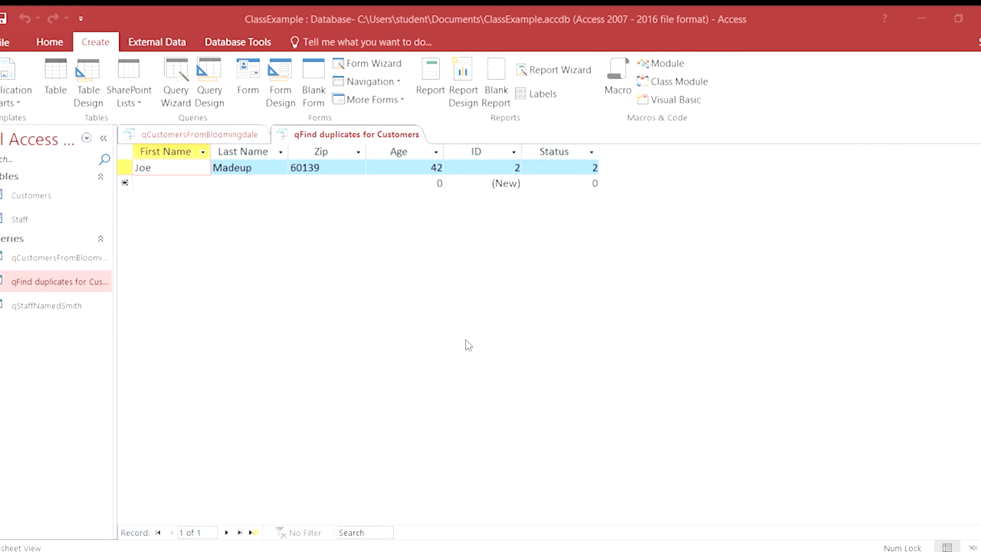
key("Return")
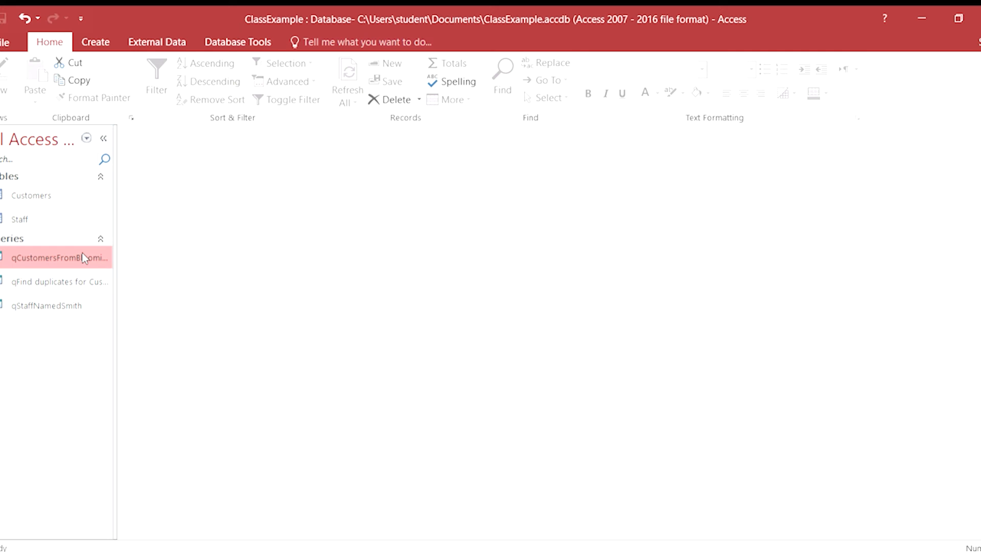
Open qCustomersFromBloomingdale in Design view and add the Age field with the criterion >18.
double_click(31, 258)
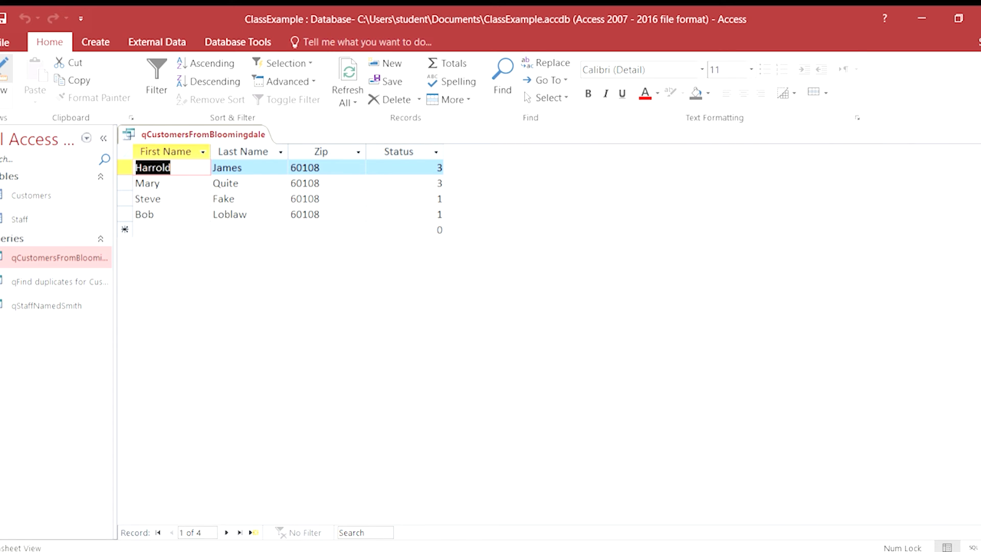
left_click(4, 72)
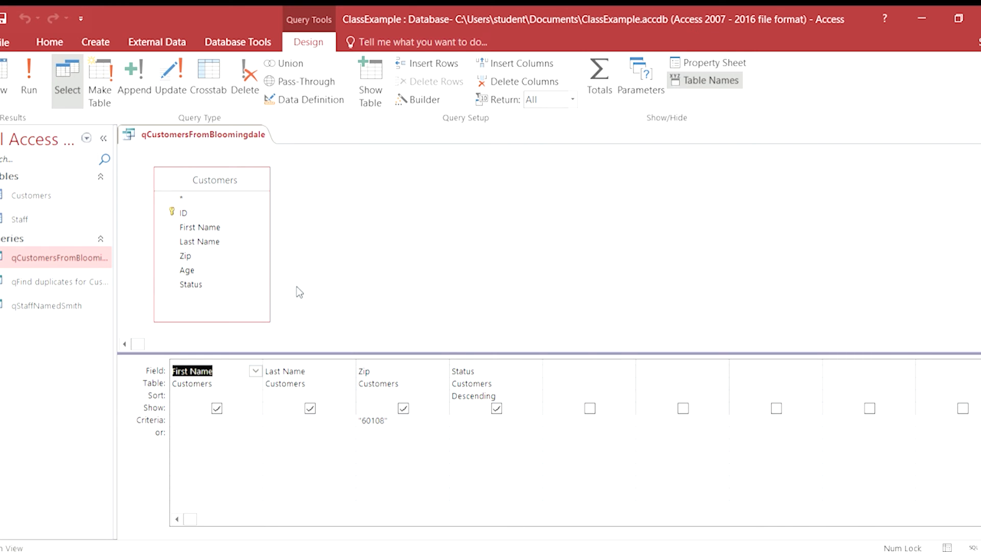
left_click_drag(180, 269, 567, 373)
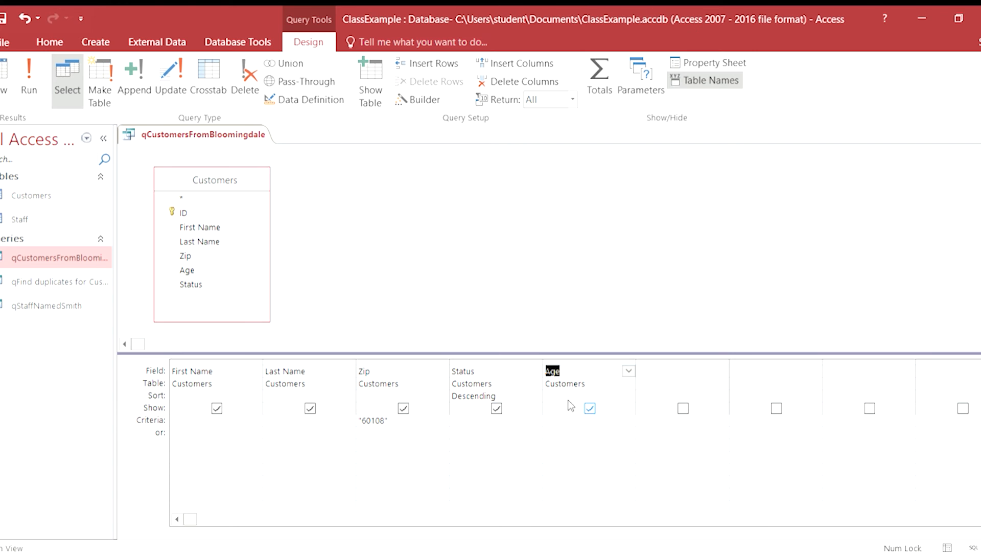
left_click(564, 423)
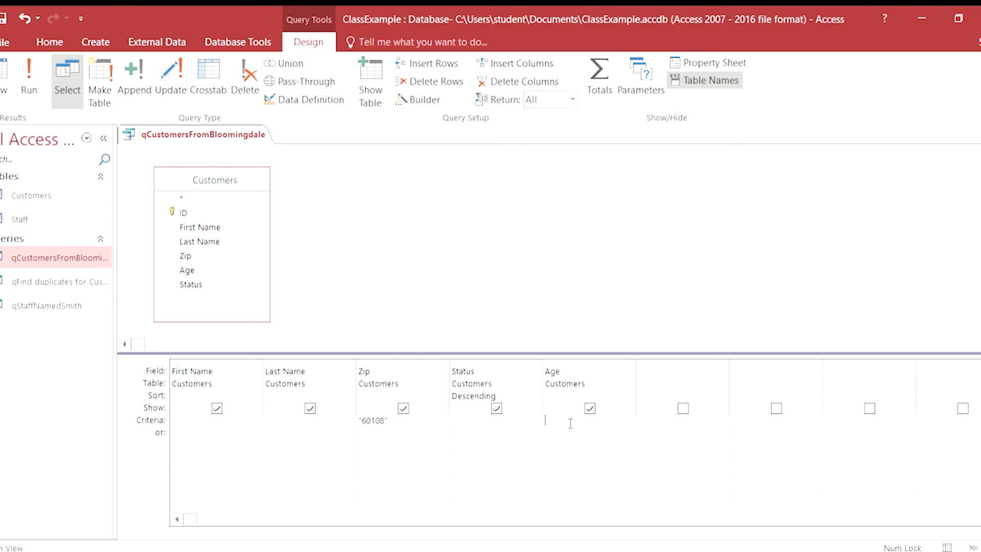
type(">")
type("18")
type("60139")
Add 60139 as an alternative (or) criterion for the Zip field and run the query.
key("Down")
left_click(30, 69)
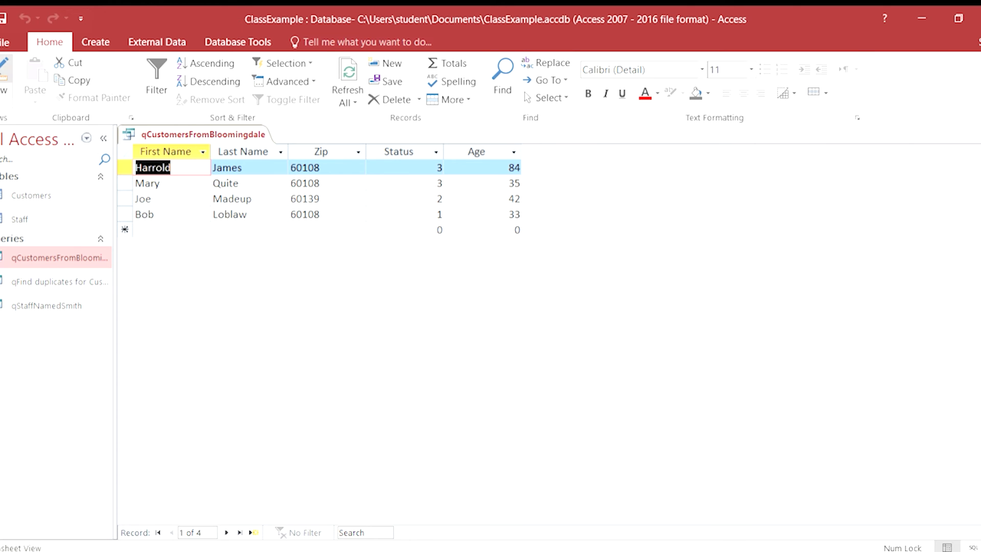
Set the Age criterion to >18 And <55 in the query design and run the query.
left_click(4, 76)
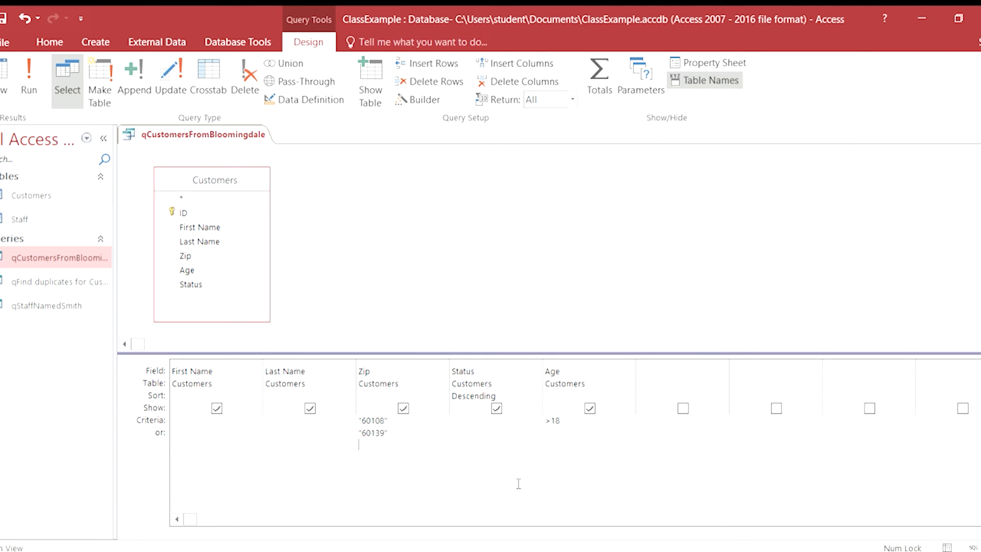
left_click(580, 421)
type(">18 and <55")
left_click(27, 66)
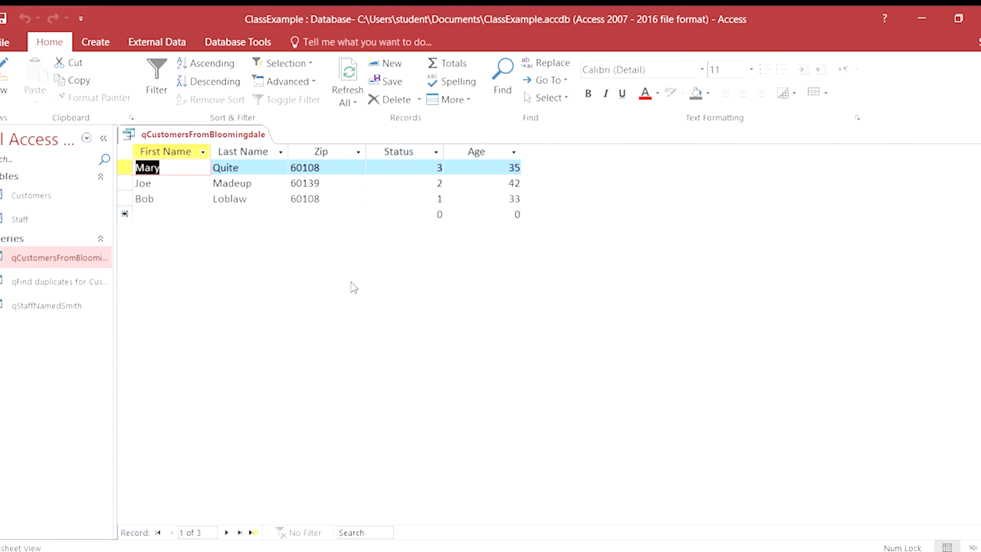
Replace both Zip criteria with <>60139, run the query and return to its design.
left_click(6, 75)
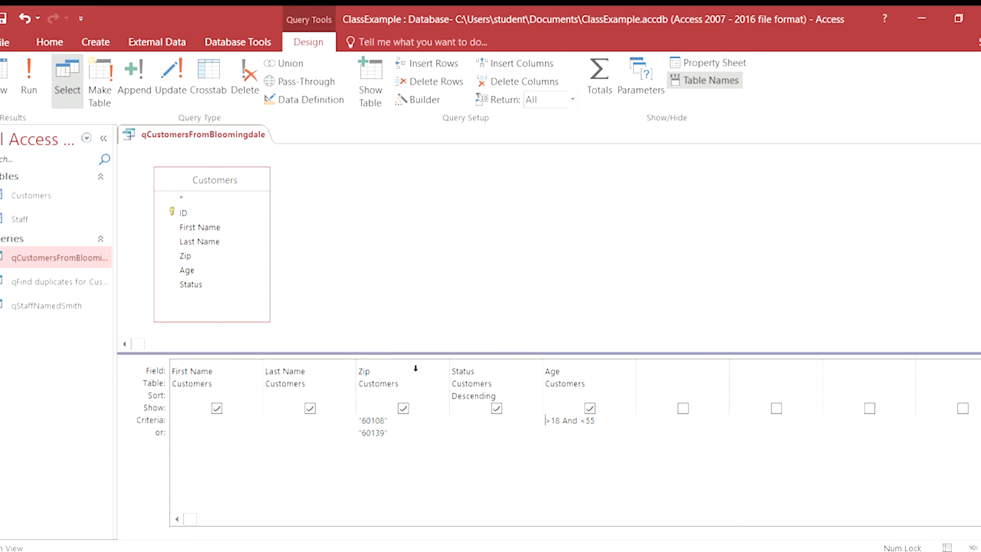
left_click(390, 433)
left_click_drag(391, 433, 385, 434)
left_click(396, 434)
left_click_drag(396, 434, 352, 415)
key("Delete")
key("Delete")
type("<>60139")
left_click(21, 72)
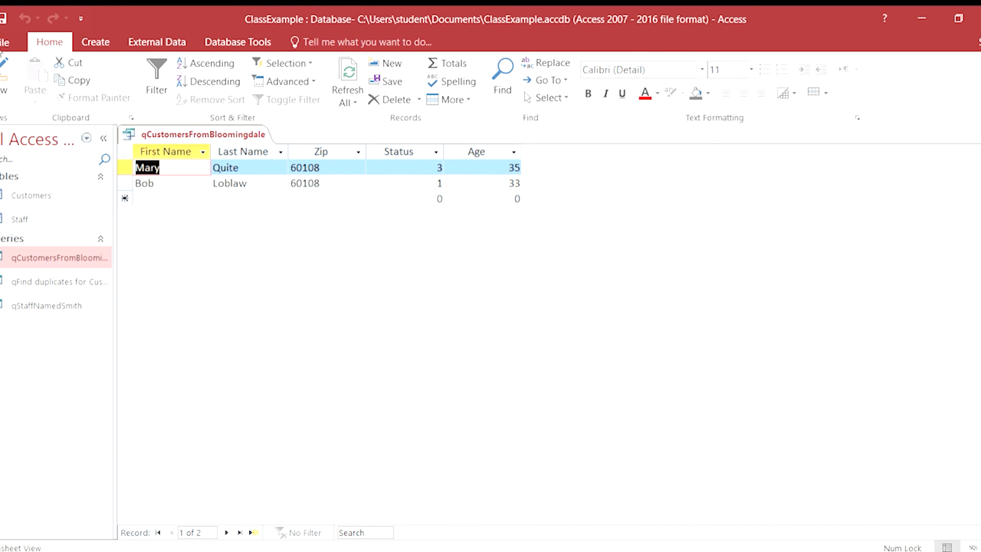
left_click(4, 72)
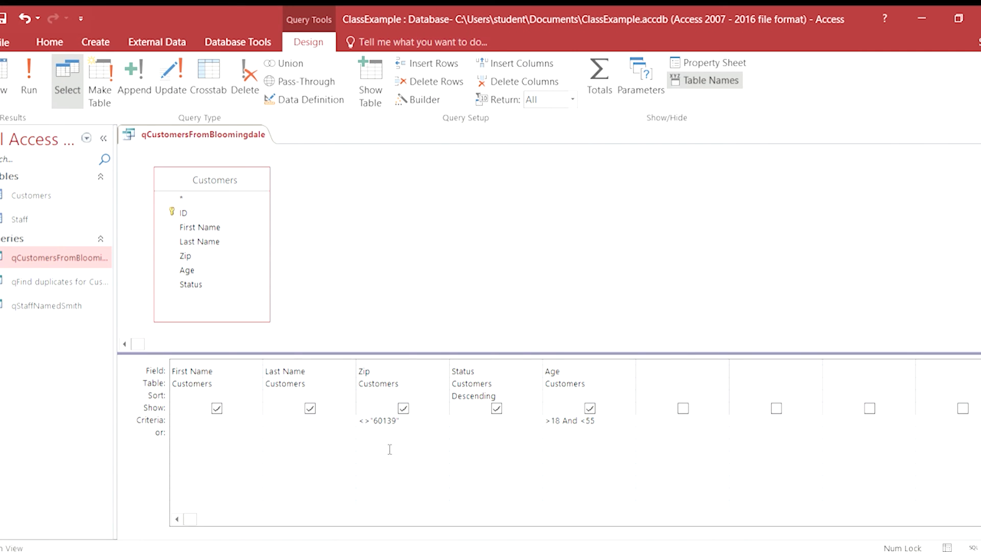
Change the Zip criterion to 60139 and add 60108 as an alternative (or) criterion.
key("Delete")
key("Delete")
left_click(377, 433)
type("60108")
Set the criterion for the Status field to IS NOT NULL.
left_click(491, 436)
left_click(478, 422)
type("IS NOT NULL")
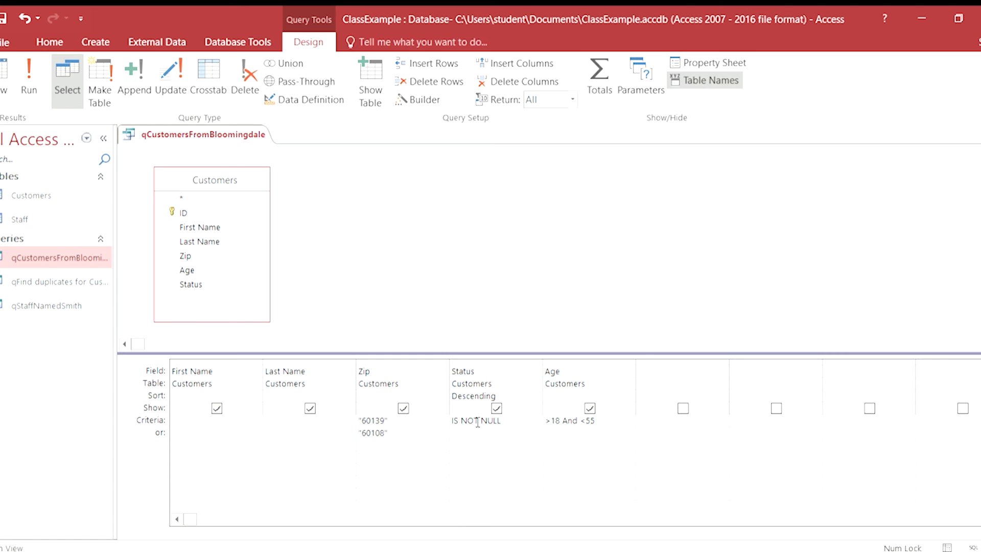
Clear the IS NOT NULL criterion from the Status field.
left_click(477, 421)
key("BackSpace")
key("BackSpace")
key("BackSpace")
key("BackSpace")
left_click(489, 424)
key("BackSpace")
key("BackSpace")
key("BackSpace")
key("BackSpace")
key("BackSpace")
key("BackSpace")
key("BackSpace")
Make both Age limits inclusive by setting the criterion to >=18 And <=55.
left_click(550, 420)
type("=")
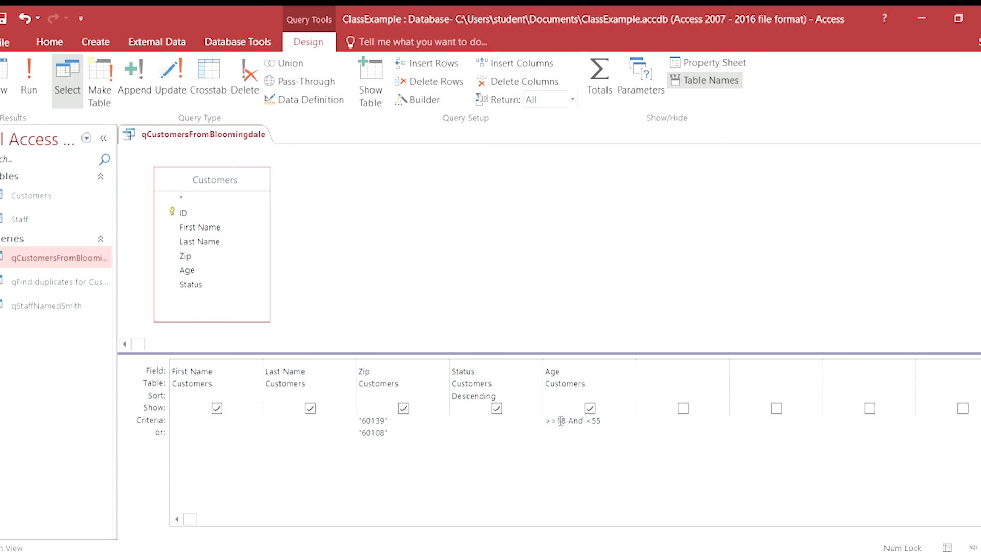
left_click(592, 420)
type("=")
left_click(336, 396)
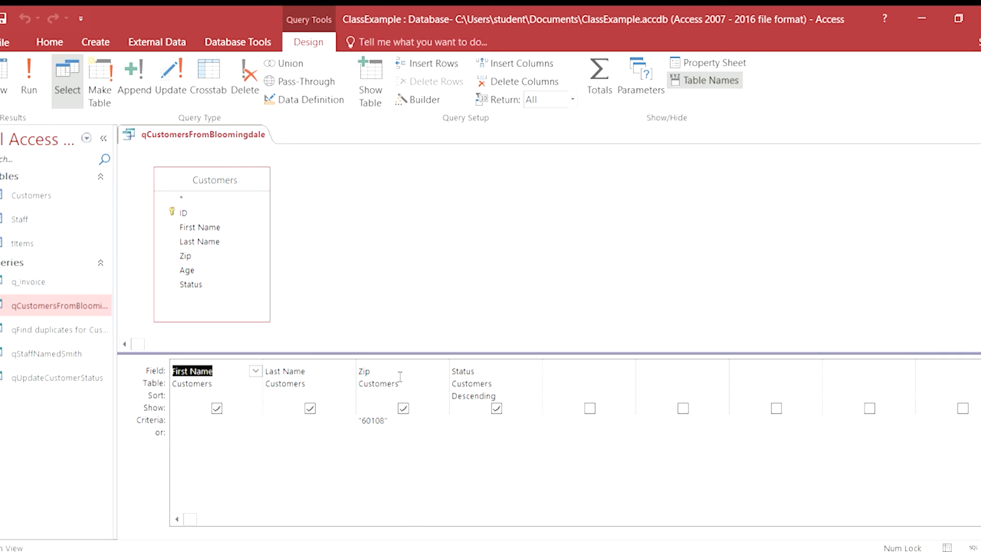
Add the Staff and tItems tables to the qCustomersFromBloomingdale query design.
left_click(331, 195)
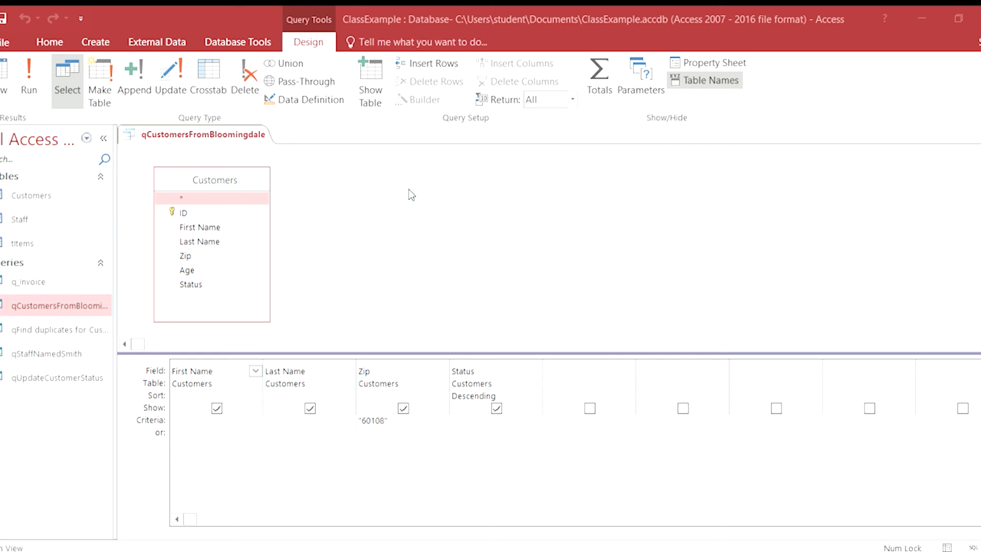
double_click(386, 213)
double_click(397, 226)
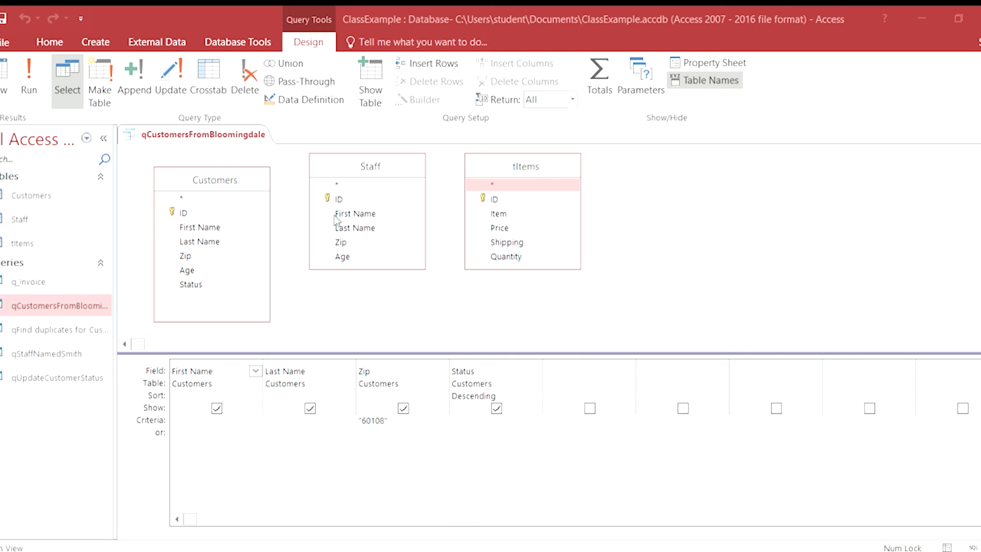
left_click(818, 538)
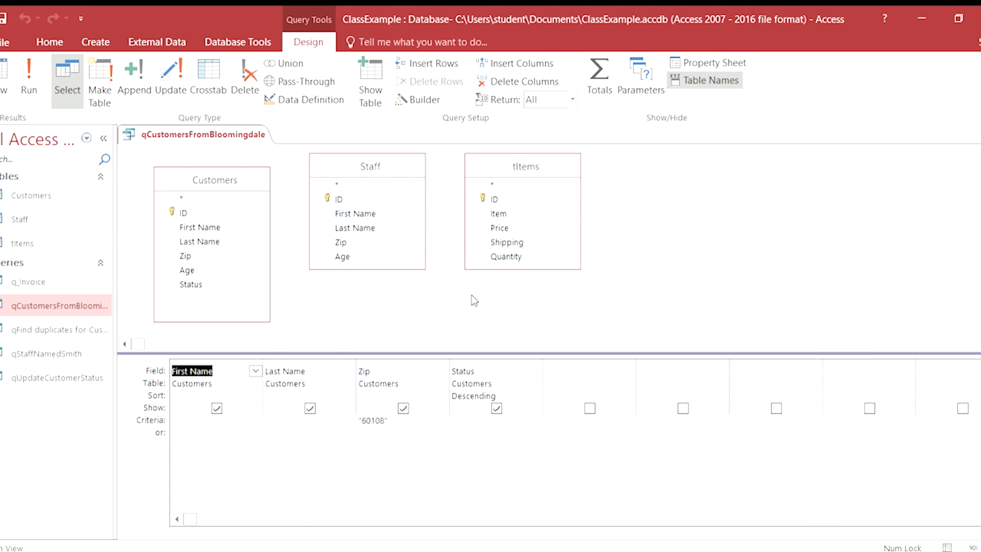
Remove the Staff and tItems tables from the query design.
left_click(328, 164)
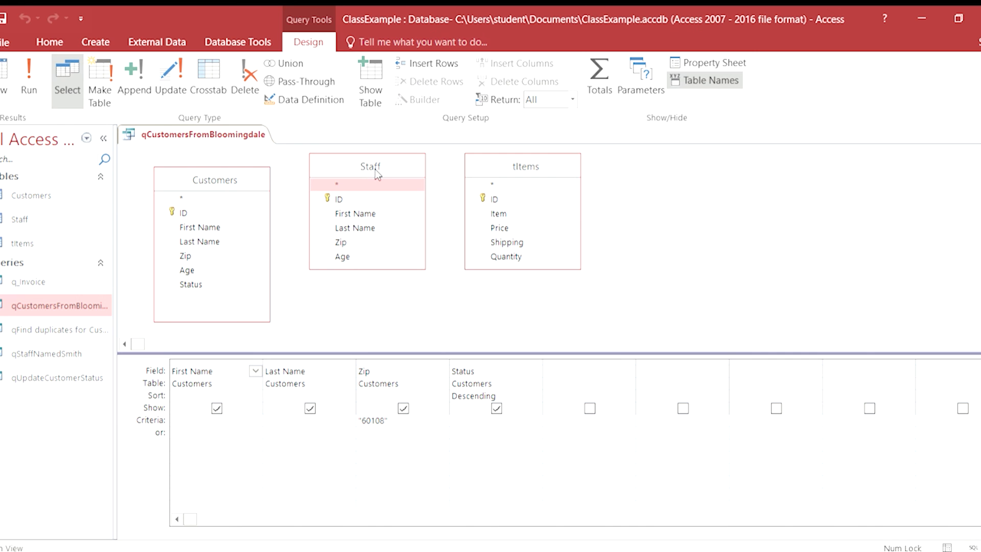
key("Delete")
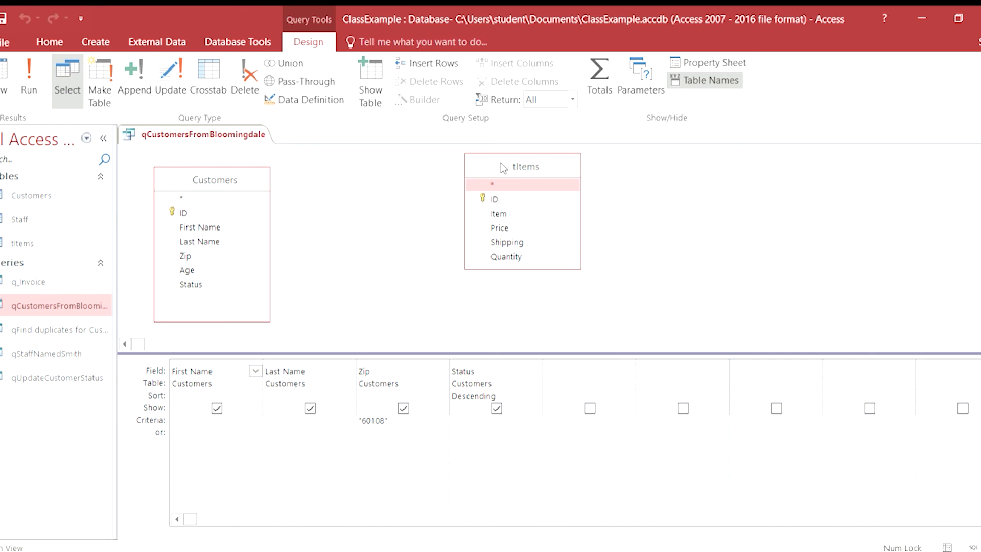
key("Delete")
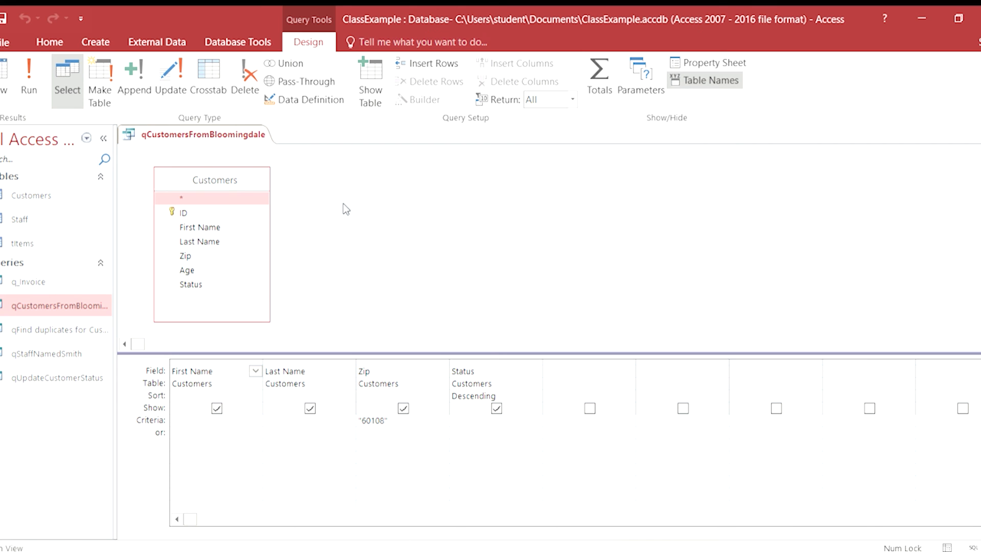
Open the q_Invoice query in Design view and delete its calculated Total column.
left_click(18, 281)
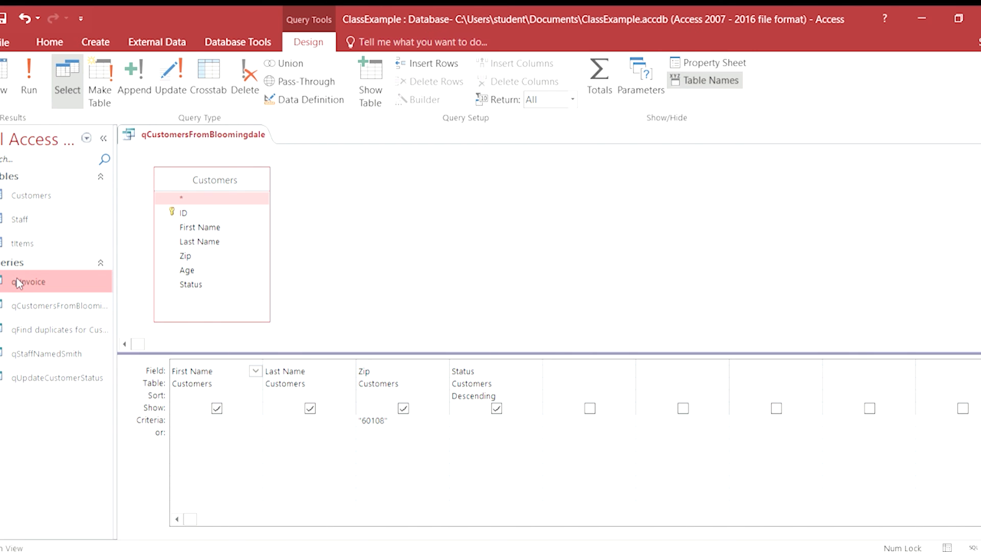
double_click(19, 282)
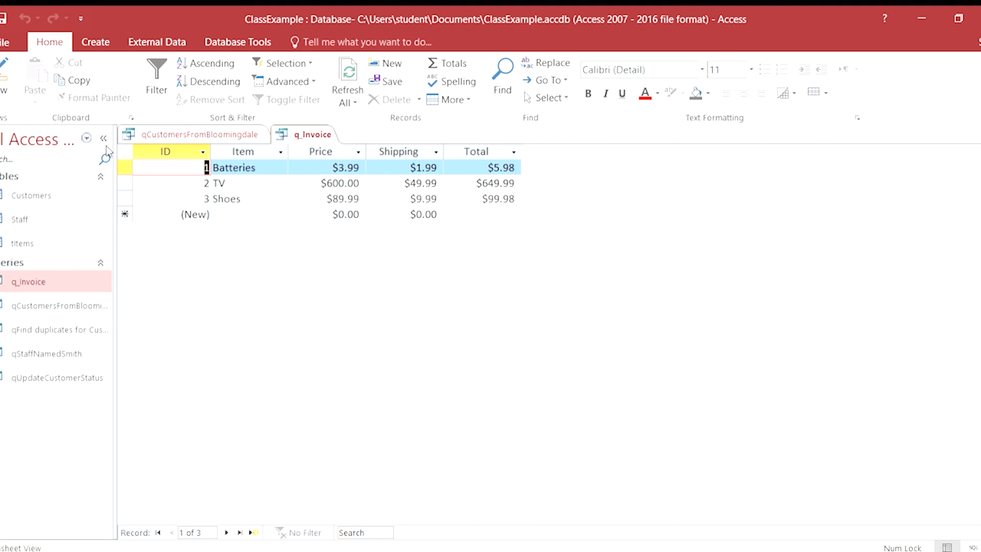
left_click(5, 72)
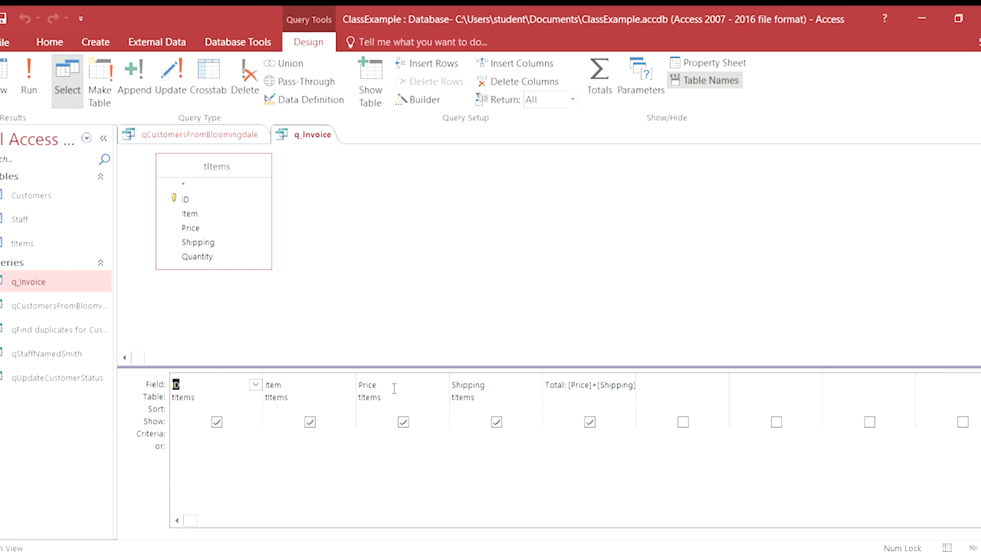
left_click(545, 386)
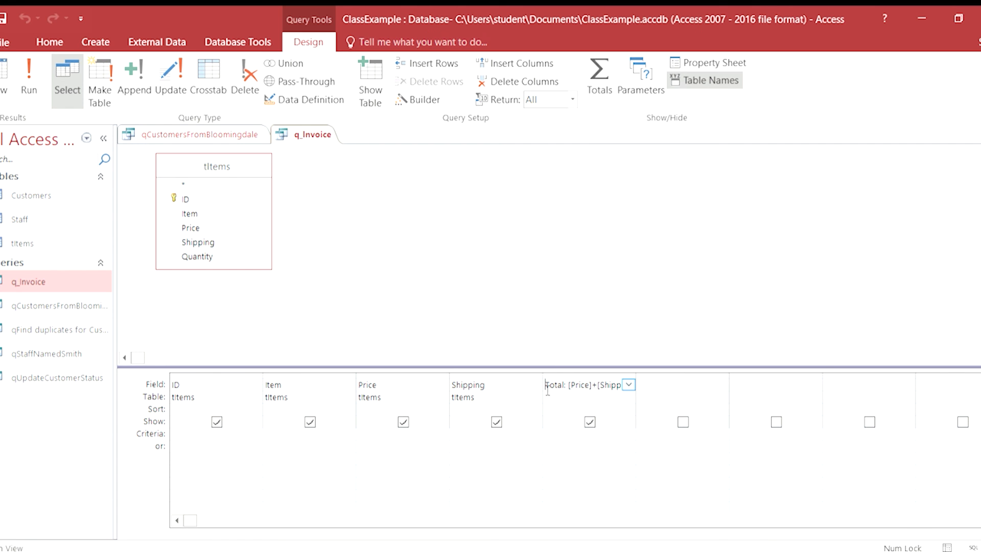
left_click(581, 380)
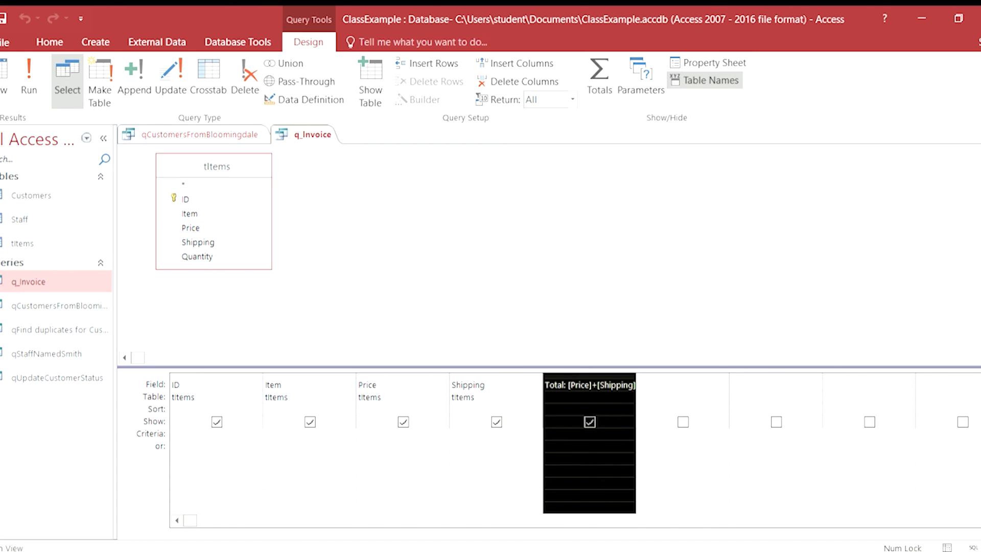
key("Delete")
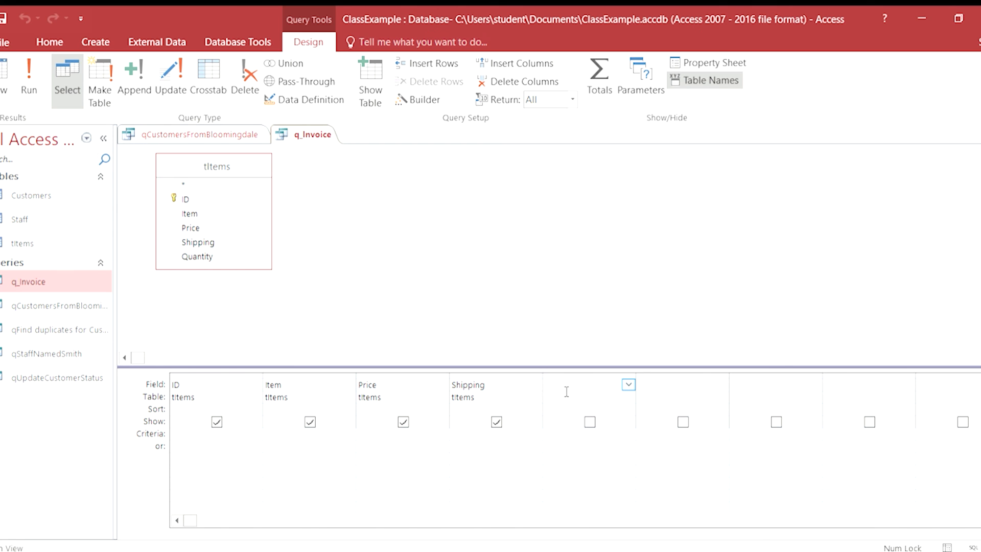
Start a calculated field named Cost in the first empty column, with [Price] as its expression.
type("Total")
key("BackSpace")
key("BackSpace")
key("BackSpace")
key("BackSpace")
key("BackSpace")
type("Cost")
type("[Price]")
Qualify the price reference in the Cost expression with its table as [tItems].[Price].
key("BackSpace")
key("BackSpace")
key("BackSpace")
key("BackSpace")
key("BackSpace")
key("BackSpace")
type("tItems].[Prie")
key("BackSpace")
type("ce]")
Rewrite the calculated field as Cost: [Price]+[Shipping] and run the query.
key("BackSpace")
key("BackSpace")
key("BackSpace")
key("BackSpace")
key("BackSpace")
key("BackSpace")
key("BackSpace")
key("BackSpace")
key("BackSpace")
key("BackSpace")
key("BackSpace")
key("BackSpace")
key("BackSpace")
key("BackSpace")
key("BackSpace")
type("Pric")
key("BackSpace")
key("BackSpace")
key("BackSpace")
key("BackSpace")
type("[Price]+[Shipping]")
left_click(29, 76)
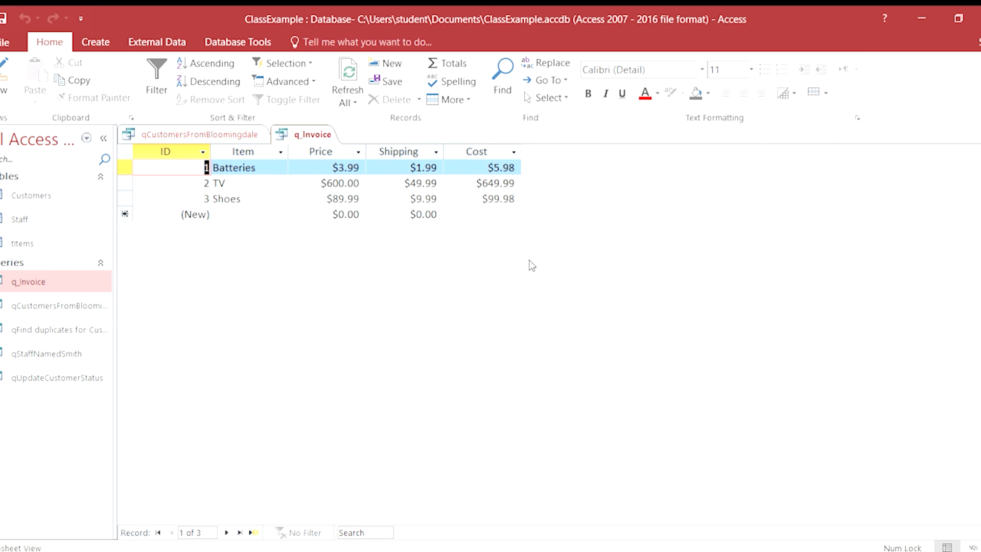
Return to the q_Invoice design, view the Cost expression in the Expression Builder and close it.
left_click(4, 69)
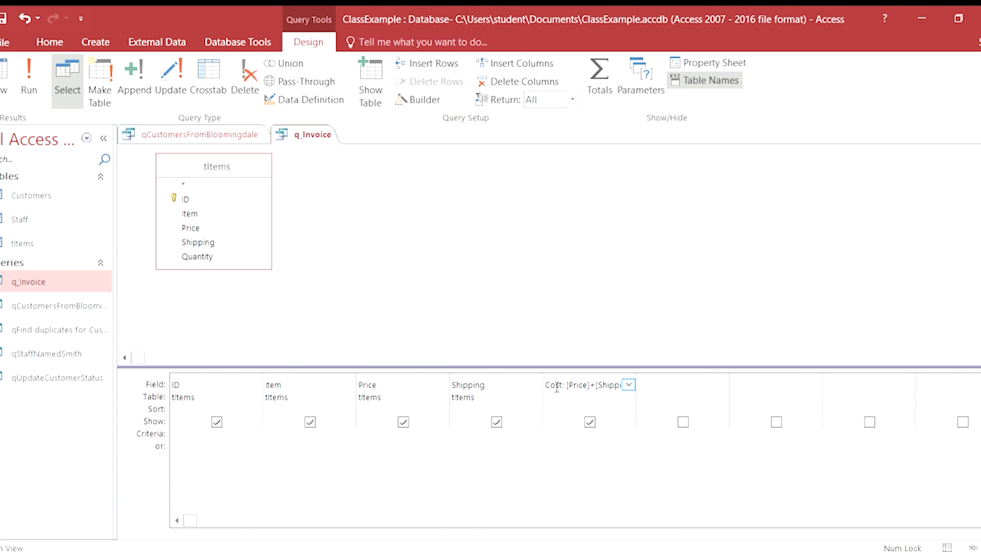
left_click(404, 98)
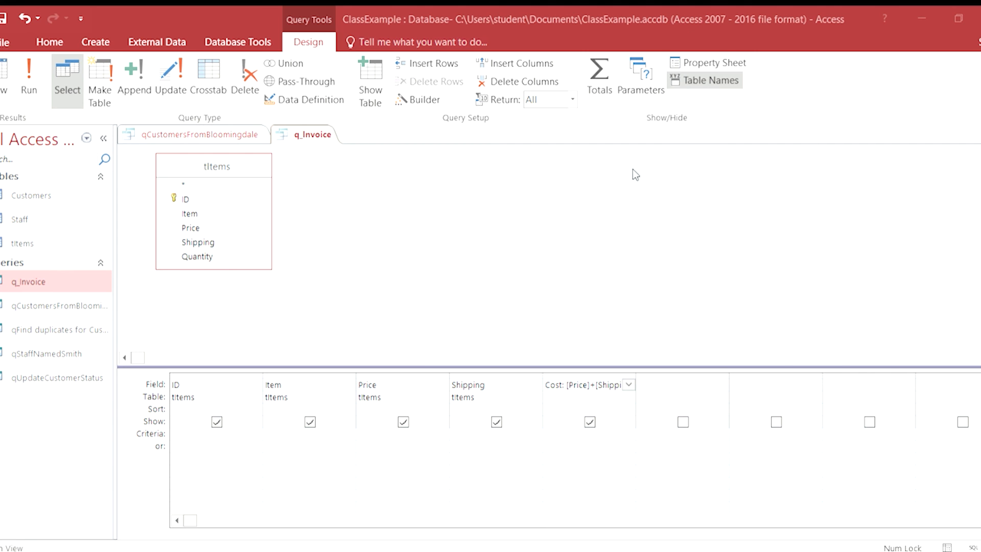
left_click(665, 84)
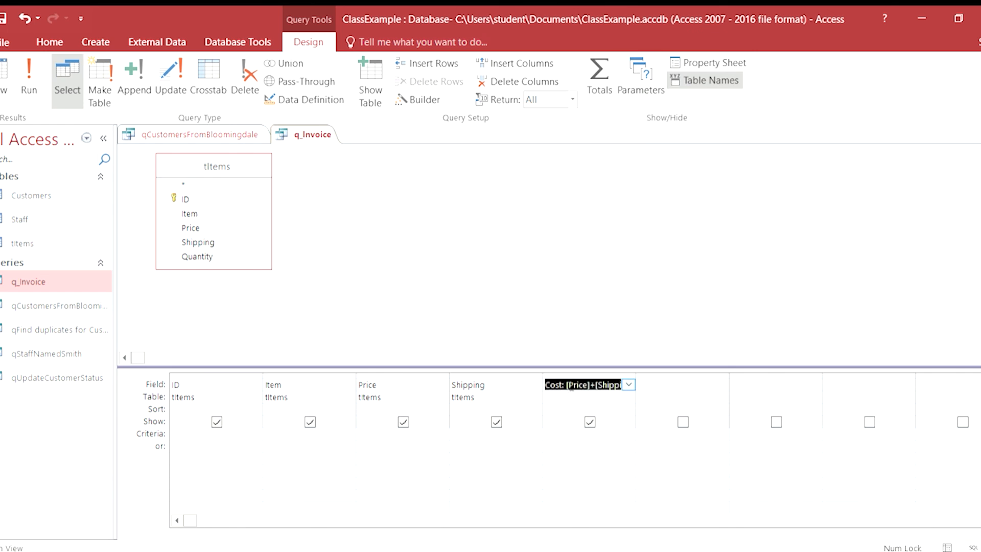